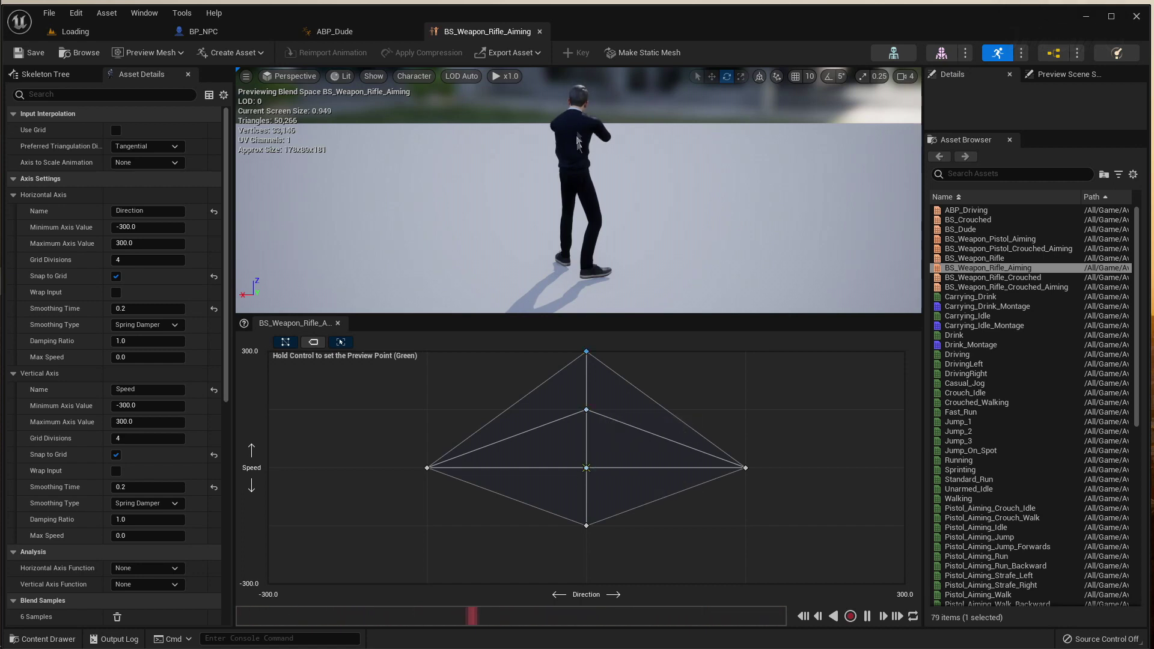
Preview the rifle aiming blend space by moving its preview point around the Direction and Speed graph.
{"action": "right_click_drag", "start_coordinate": [622, 249], "coordinate": [619, 237]}
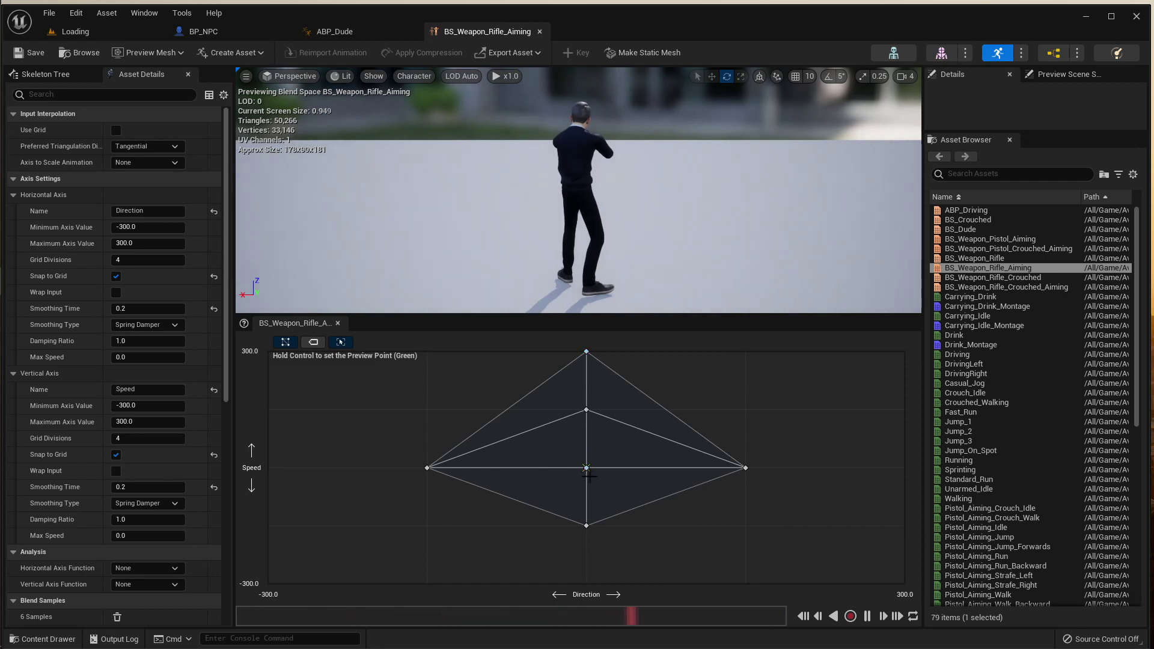
{"action": "mouse_move", "coordinate": [585, 468]}
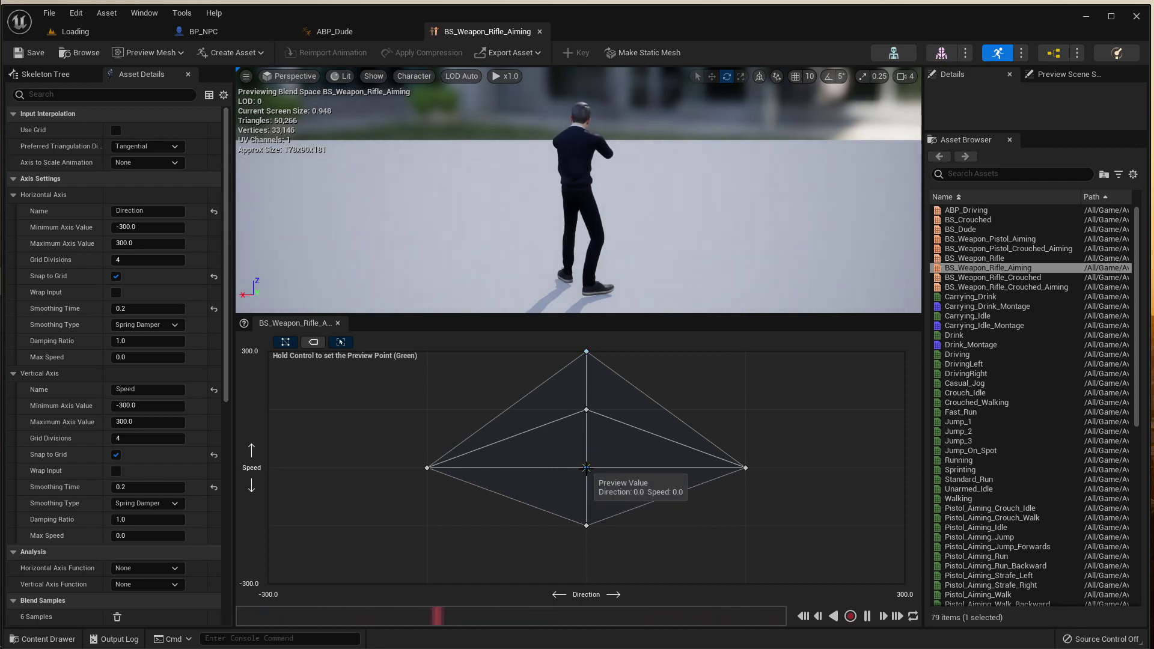
{"action": "key", "text": "ctrl"}
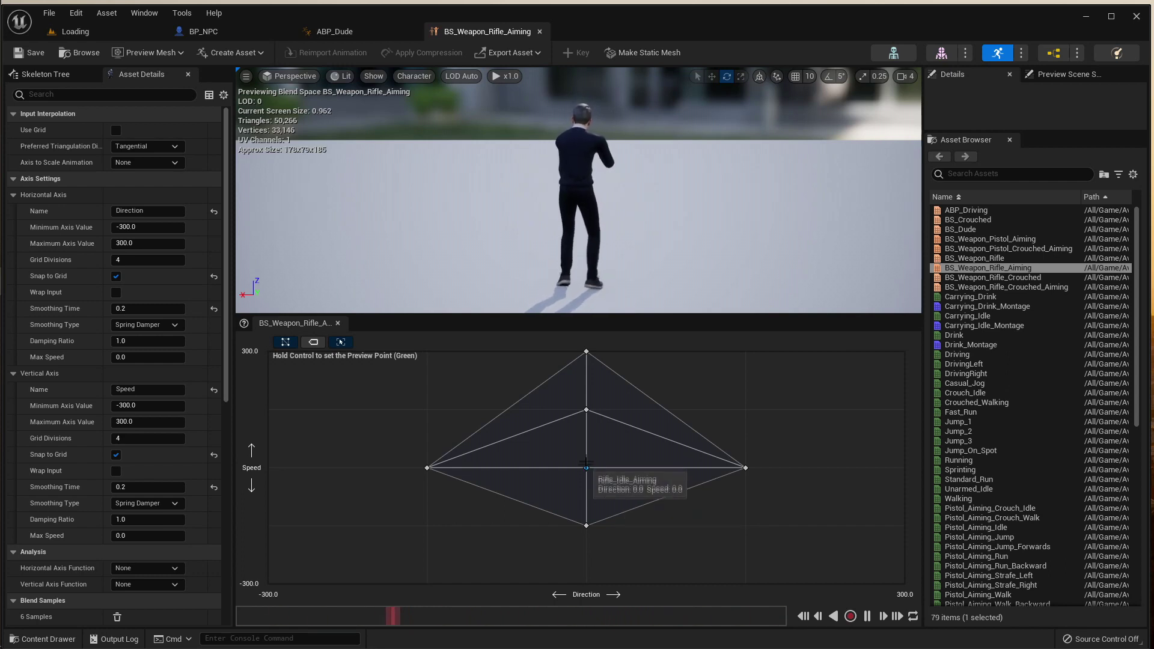
{"action": "mouse_move", "coordinate": [586, 352]}
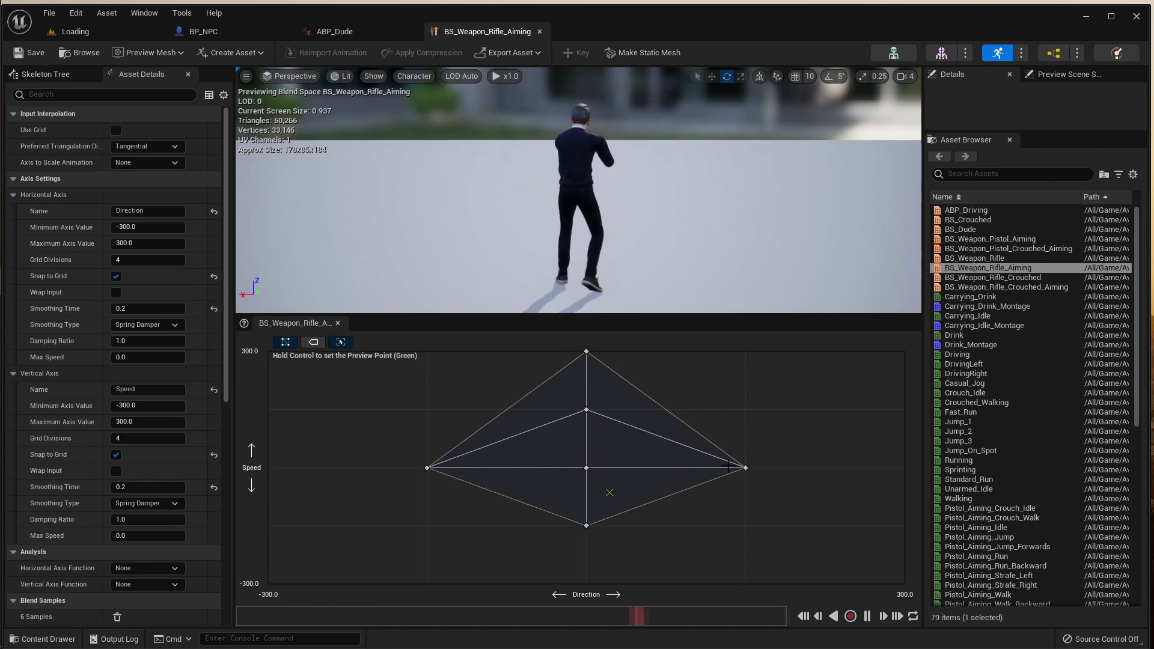
{"action": "key", "text": "ctrl"}
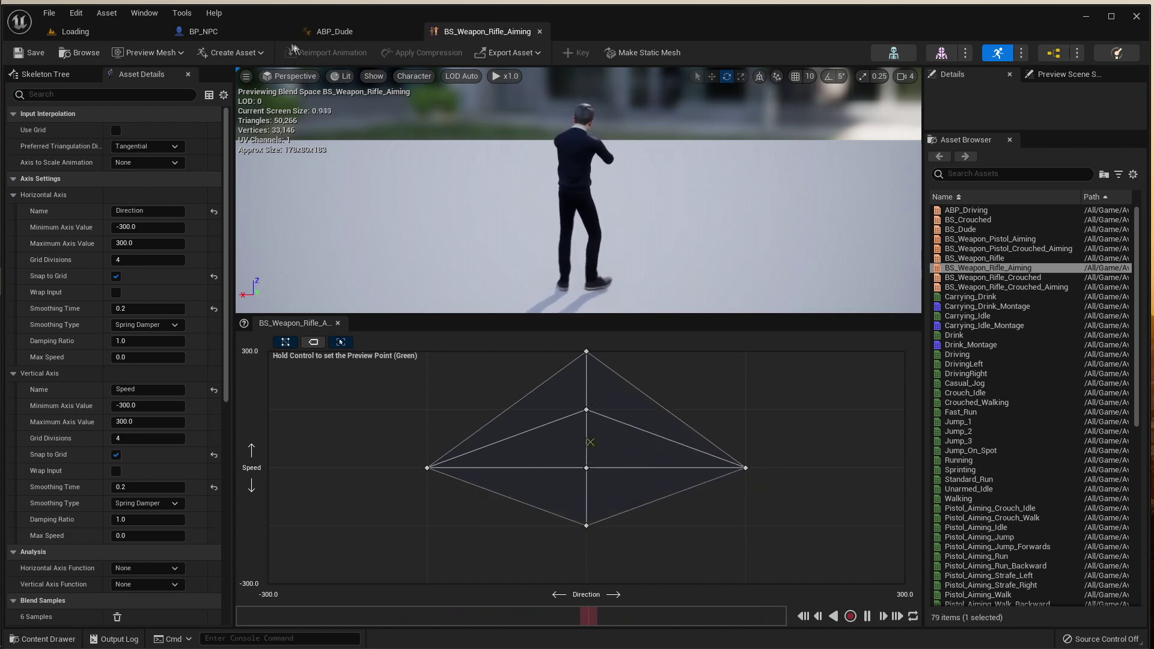
Playtest the character in the game preview by walking to the rifle on the ground and picking it up.
{"action": "left_click", "coordinate": [362, 34]}
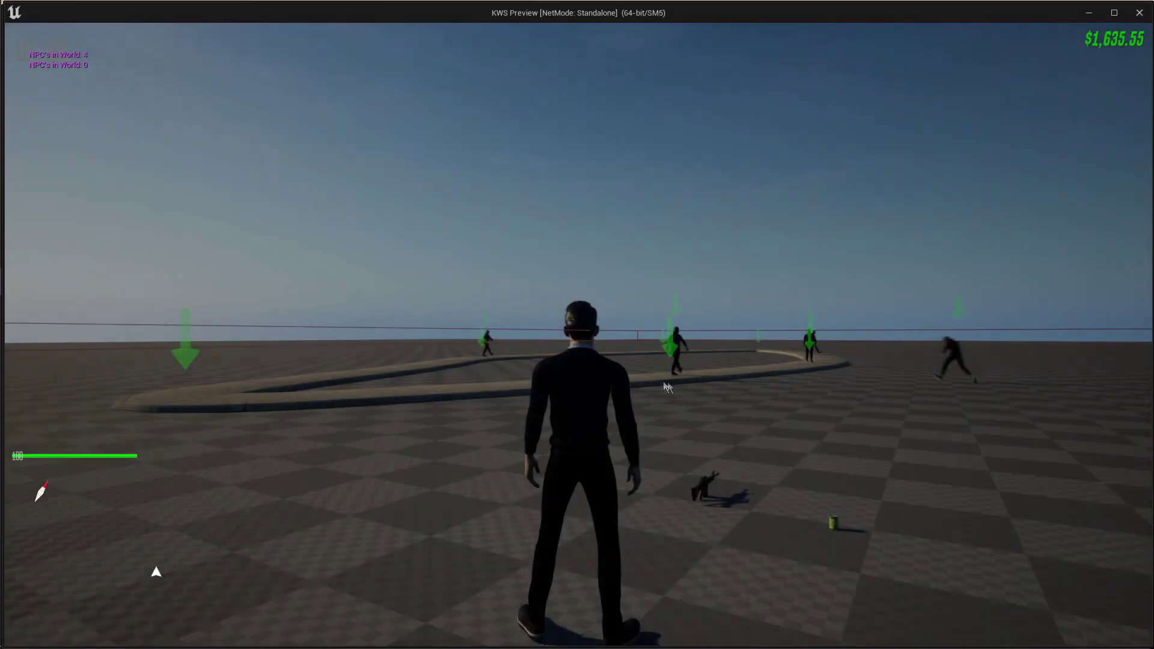
{"action": "left_click", "coordinate": [663, 385]}
{"action": "key", "text": "w"}
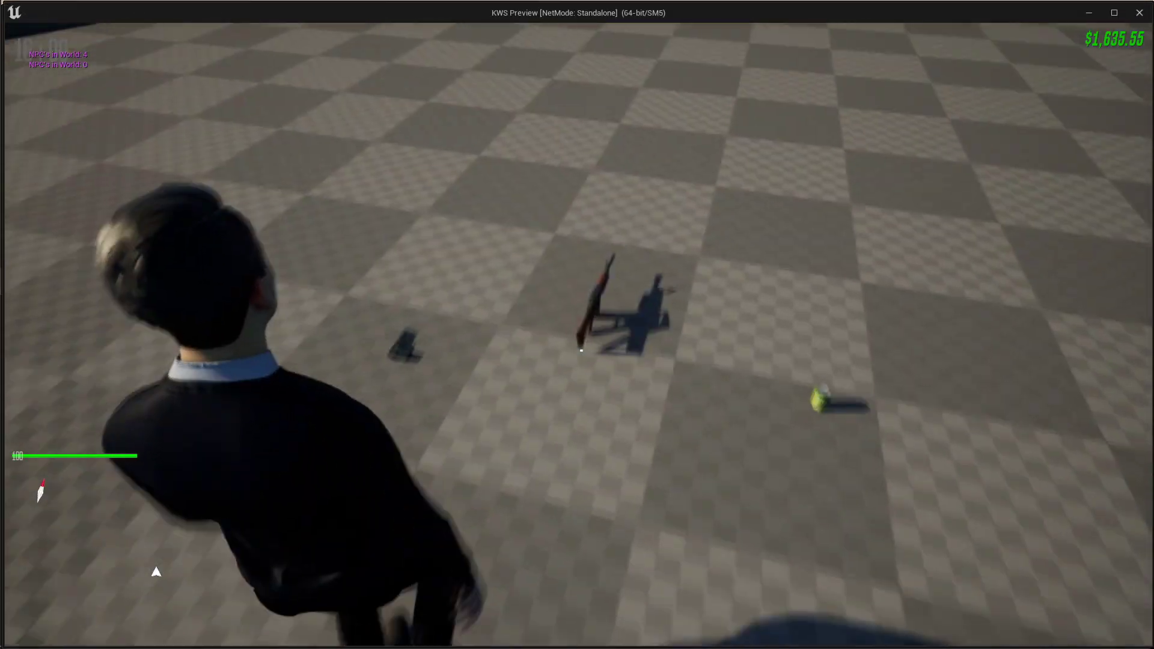
{"action": "key", "text": "e"}
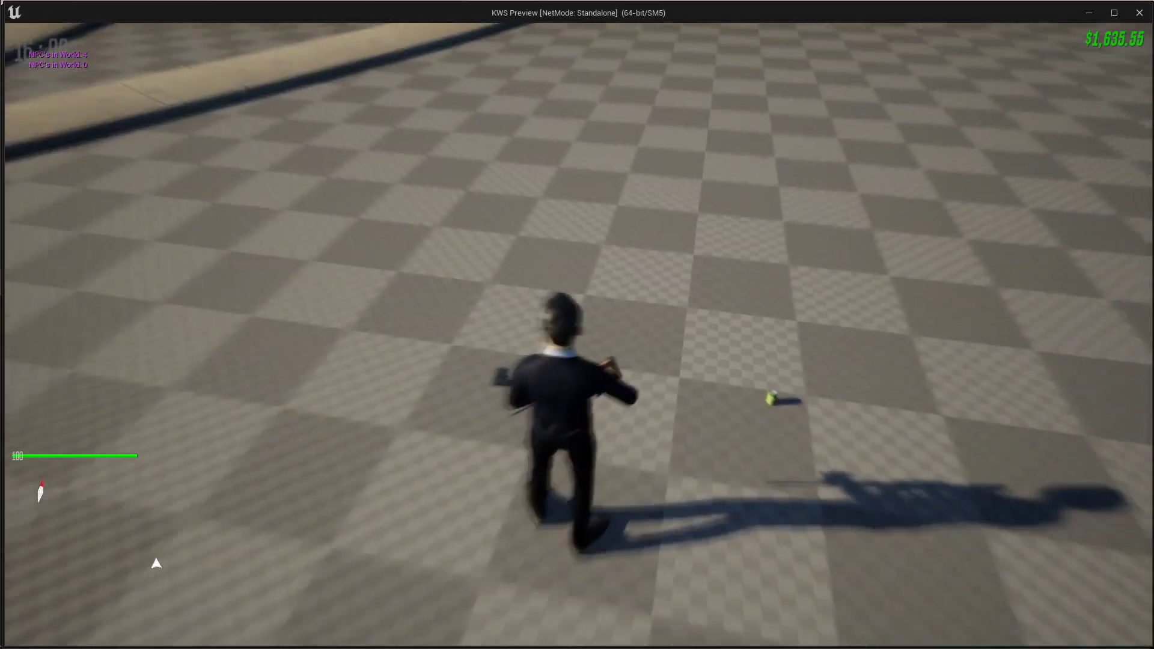
{"action": "key", "text": "r"}
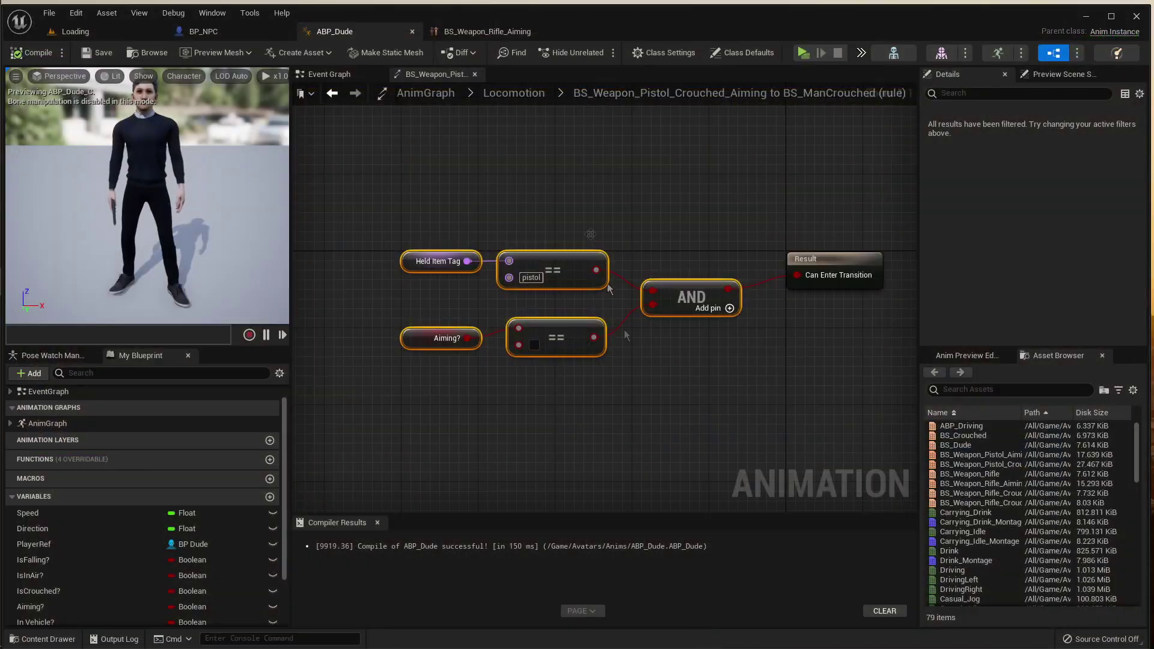
Return to BS_Weapon_Rifle_Aiming and delete the two side samples at Direction -150 and 150, Speed 0.
{"action": "left_click", "coordinate": [506, 36]}
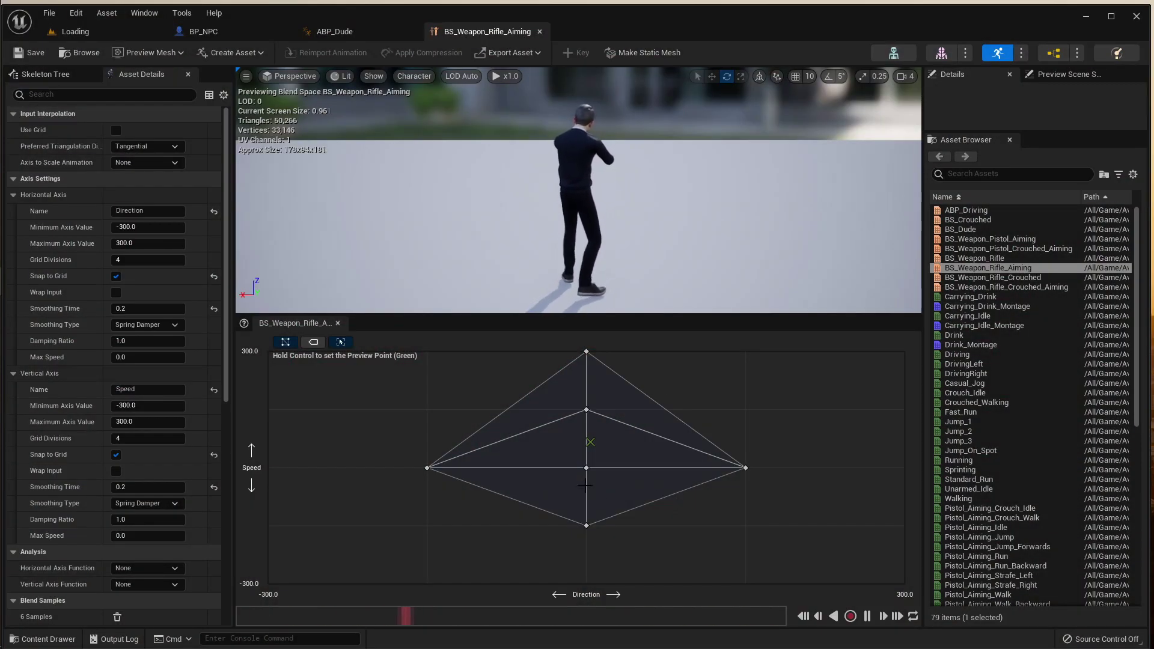
{"action": "left_click", "coordinate": [427, 468]}
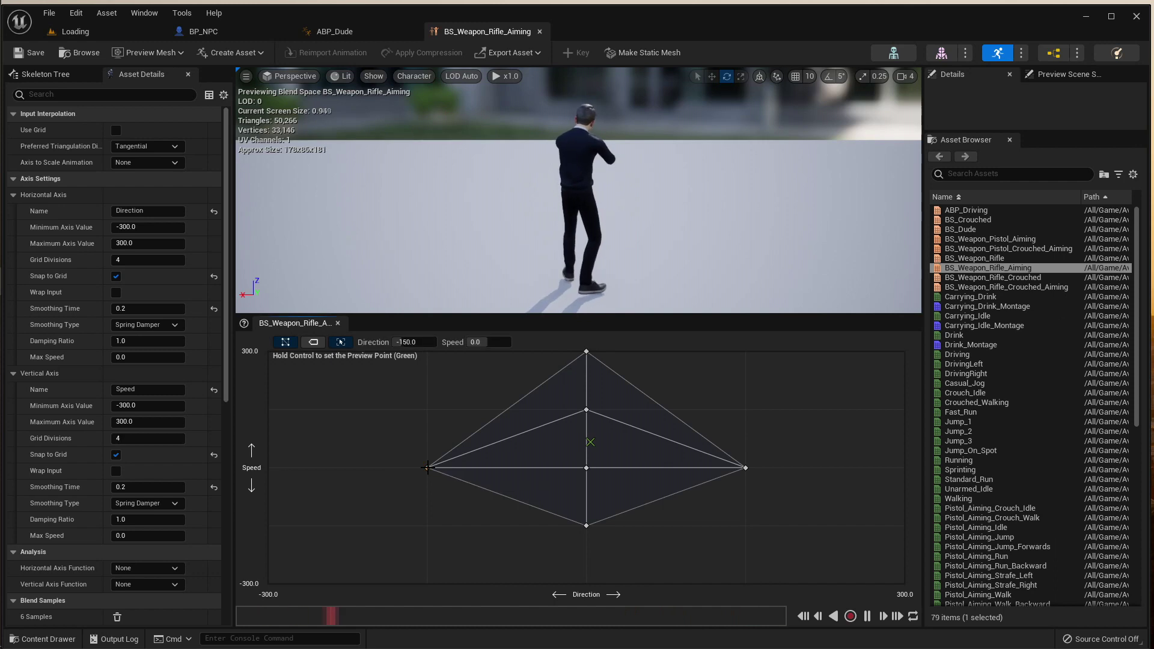
{"action": "key", "text": "Delete"}
{"action": "left_click", "coordinate": [745, 468]}
{"action": "key", "text": "Delete"}
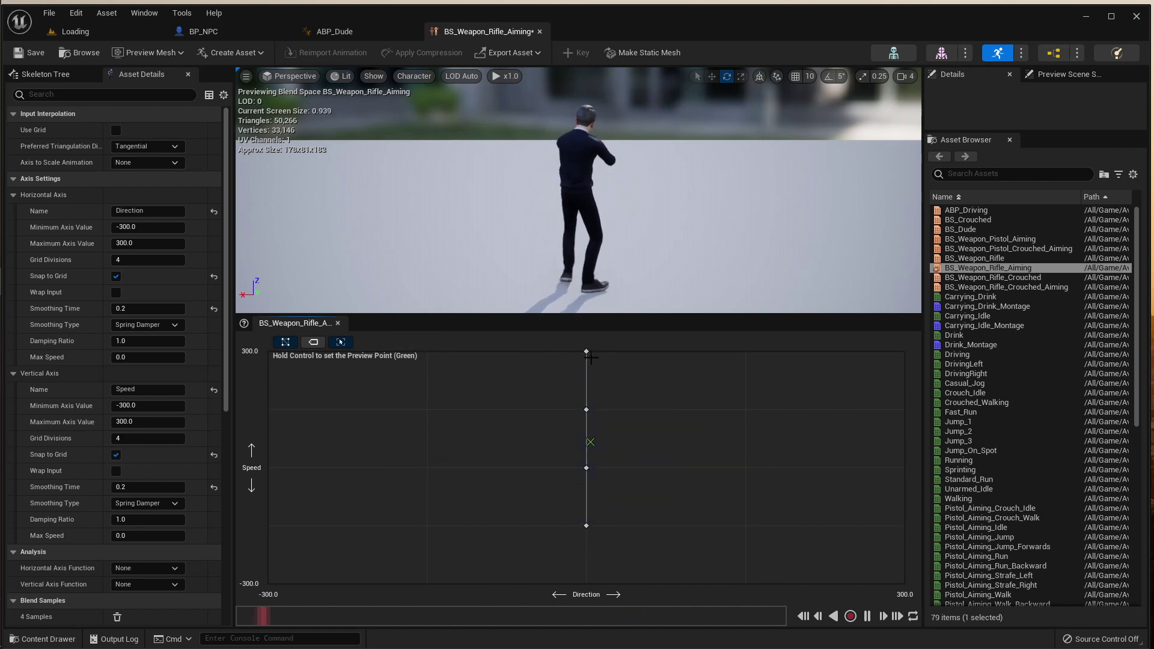
Delete the four remaining samples along Direction 0 to empty the blend space graph.
{"action": "left_click", "coordinate": [586, 351]}
{"action": "key", "text": "Delete"}
{"action": "left_click", "coordinate": [586, 410]}
{"action": "key", "text": "Delete"}
{"action": "left_click", "coordinate": [586, 466]}
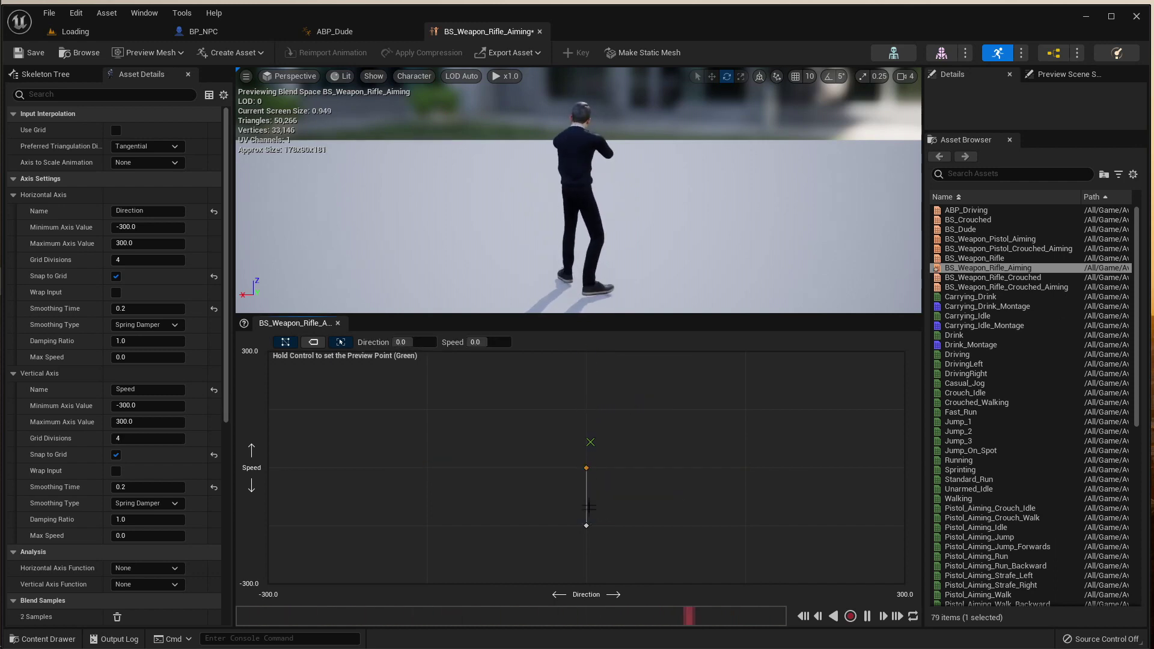
{"action": "key", "text": "Delete"}
{"action": "left_click", "coordinate": [585, 525]}
{"action": "key", "text": "Delete"}
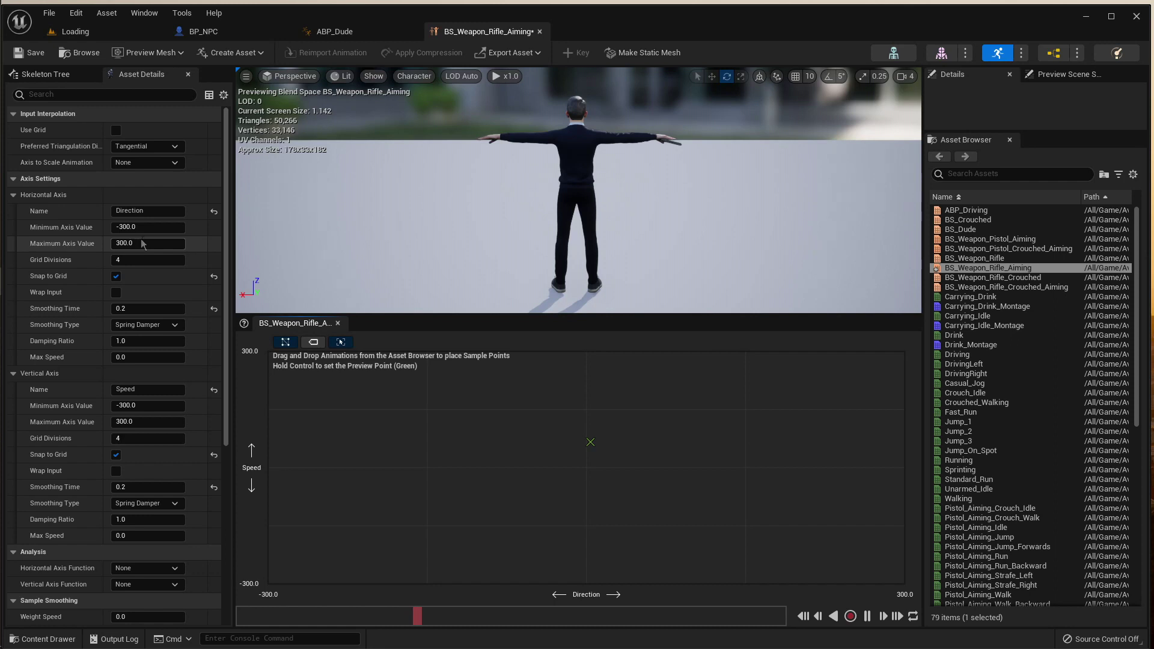
Set the Direction axis range to -180 to 180, keeping Snap to Grid enabled.
{"action": "left_click", "coordinate": [138, 227]}
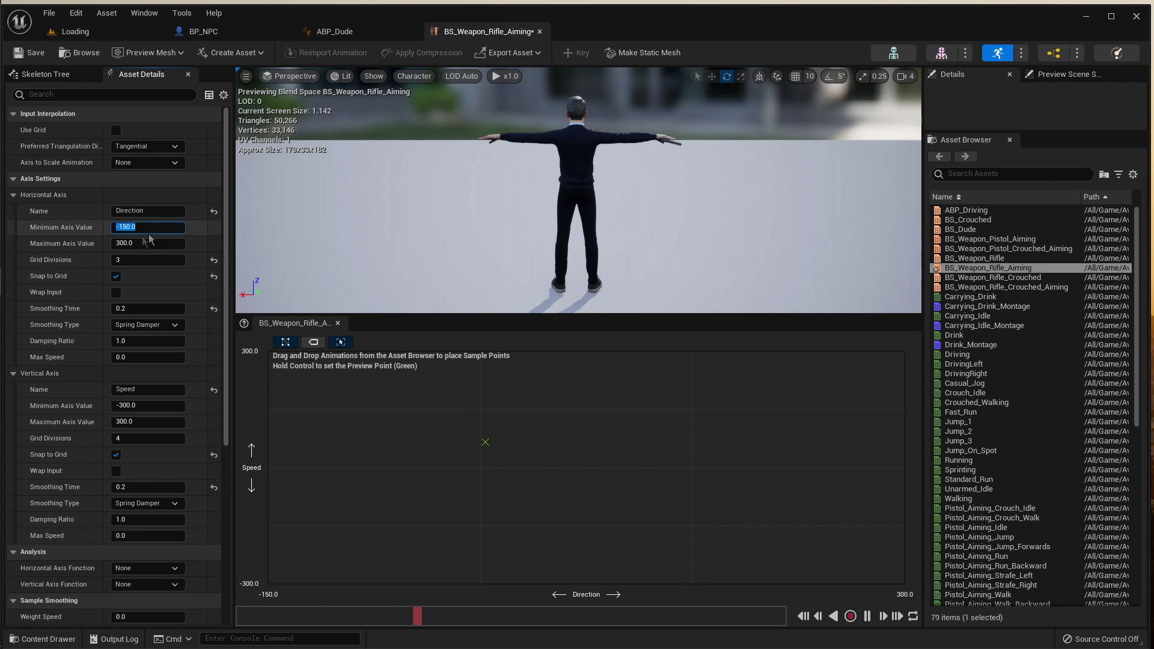
{"action": "left_click", "coordinate": [116, 277]}
{"action": "left_click", "coordinate": [116, 276]}
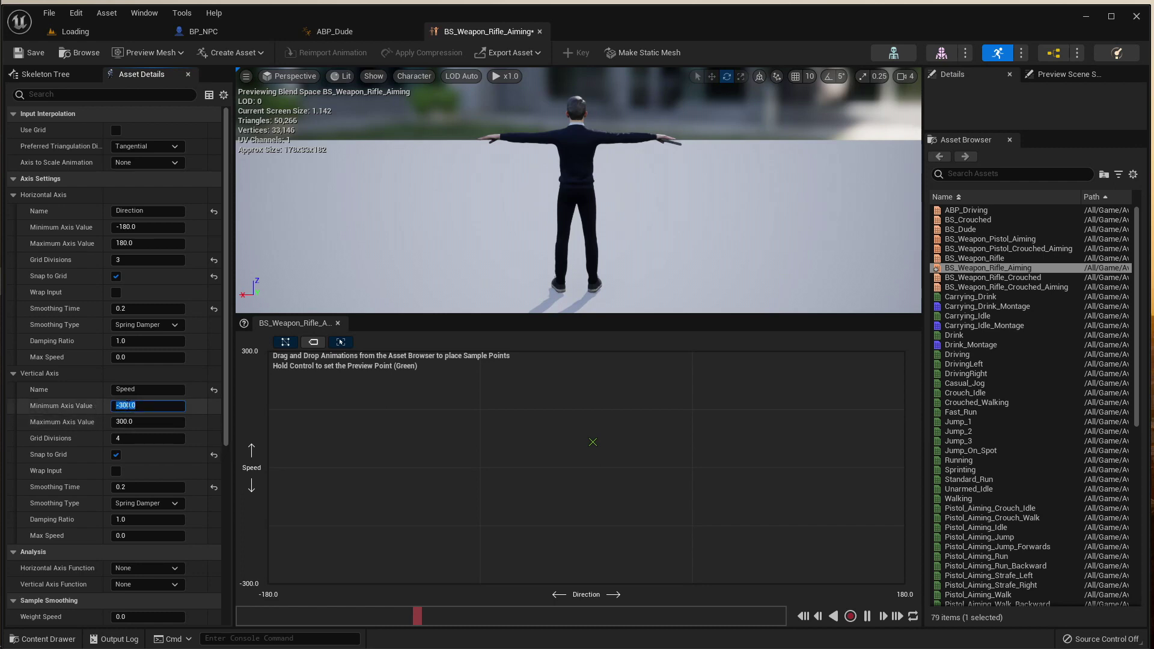
Set the Speed axis minimum to 0 and the Direction axis grid divisions to 4.
{"action": "key", "text": "Return"}
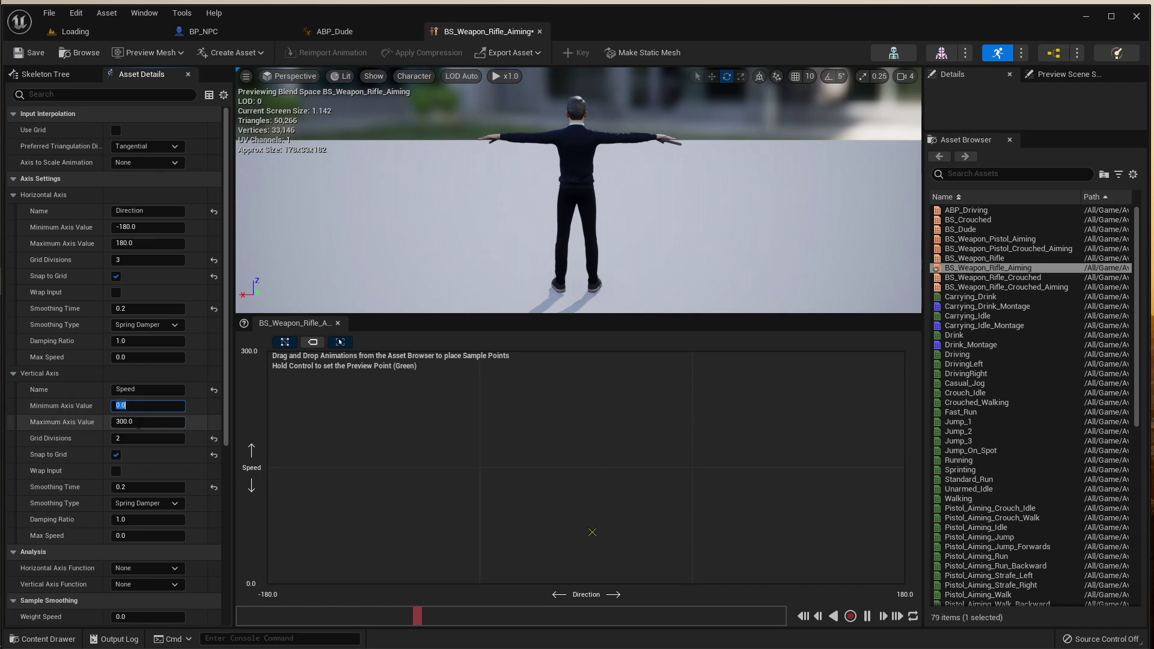
{"action": "left_click", "coordinate": [129, 423]}
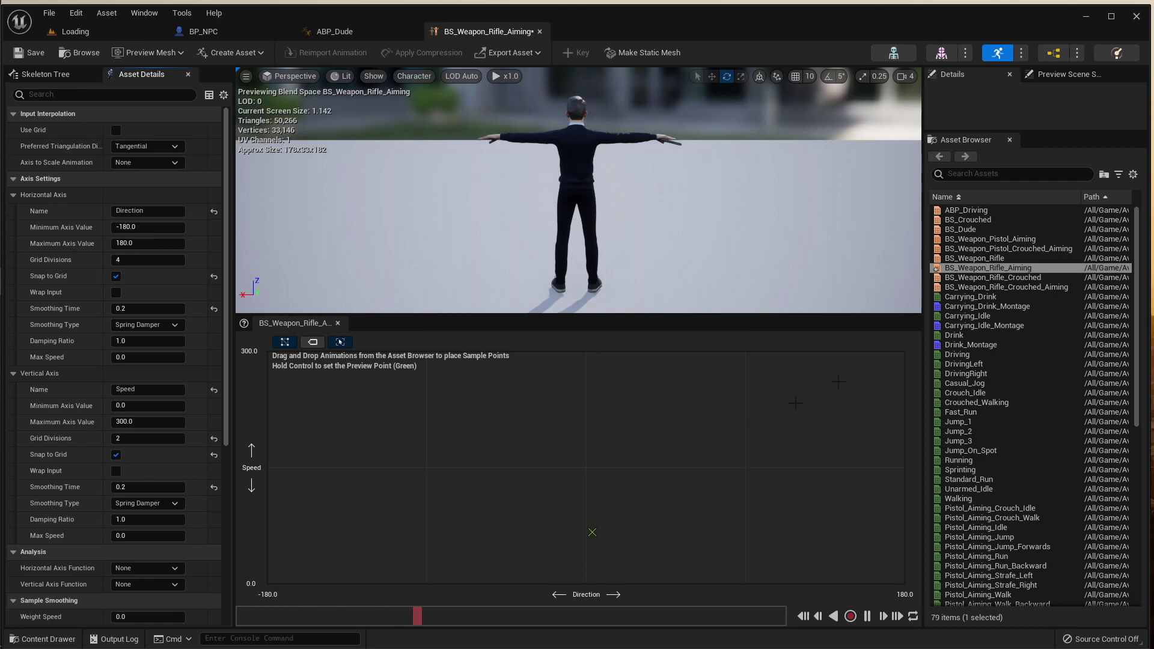
Place the Rifle_Idle_Aiming animation in the blend space at Direction 0, Speed 0.
{"action": "scroll", "coordinate": [973, 364], "scroll_direction": "down", "scroll_amount": 10}
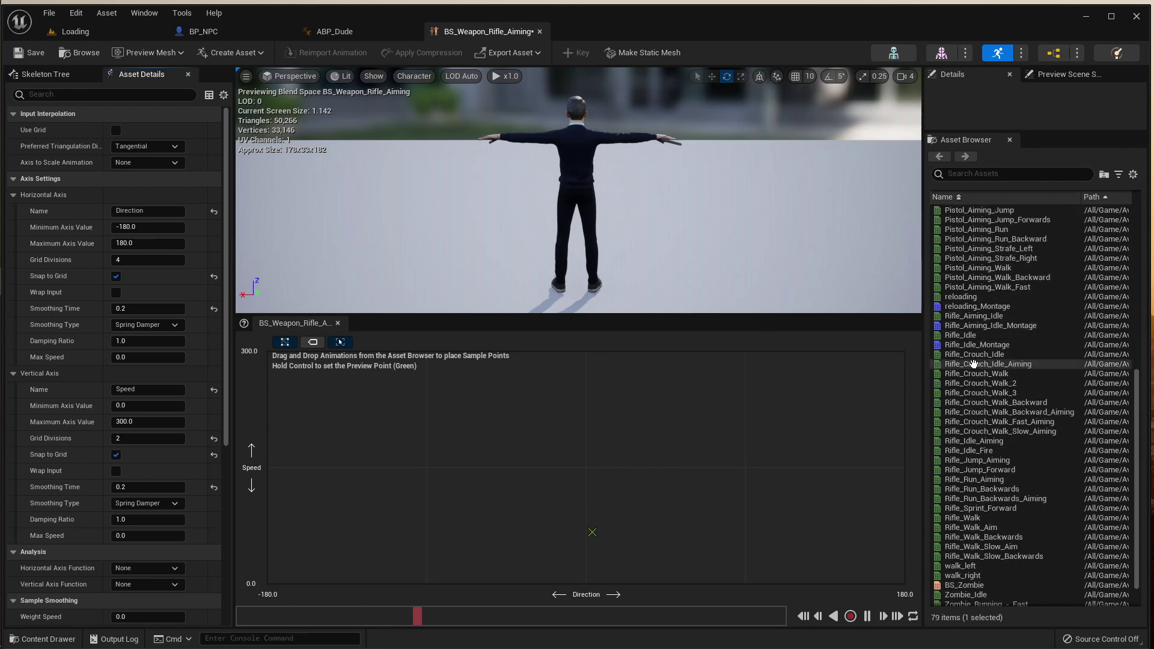
{"action": "scroll", "coordinate": [972, 363], "scroll_direction": "down", "scroll_amount": 1}
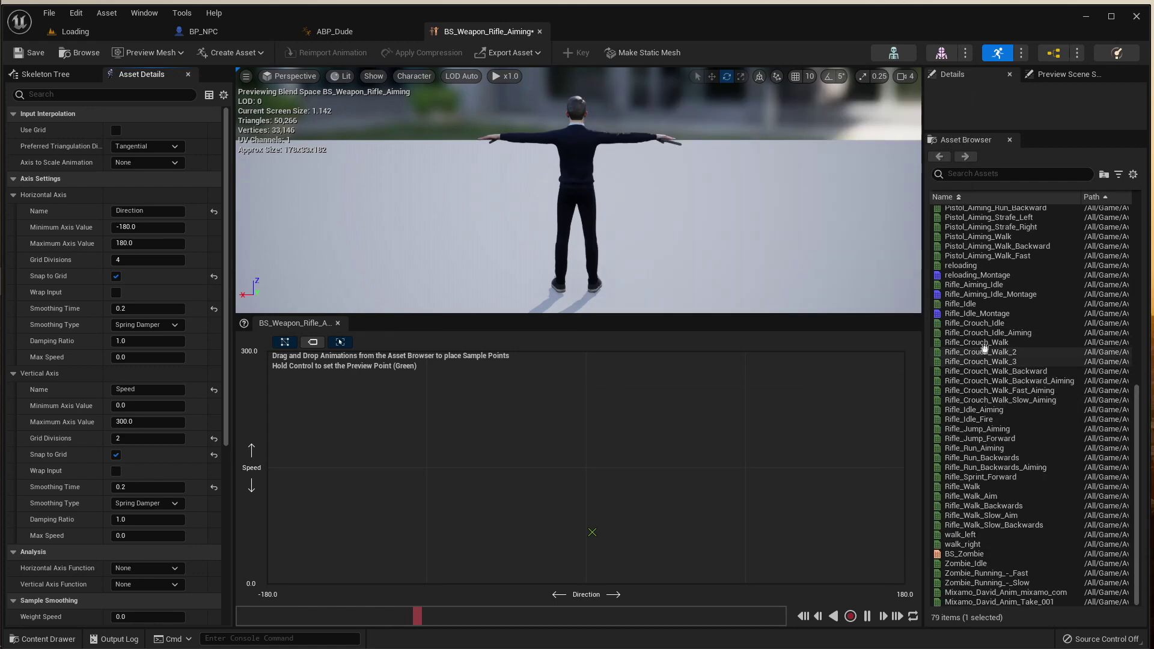
{"action": "mouse_move", "coordinate": [992, 408]}
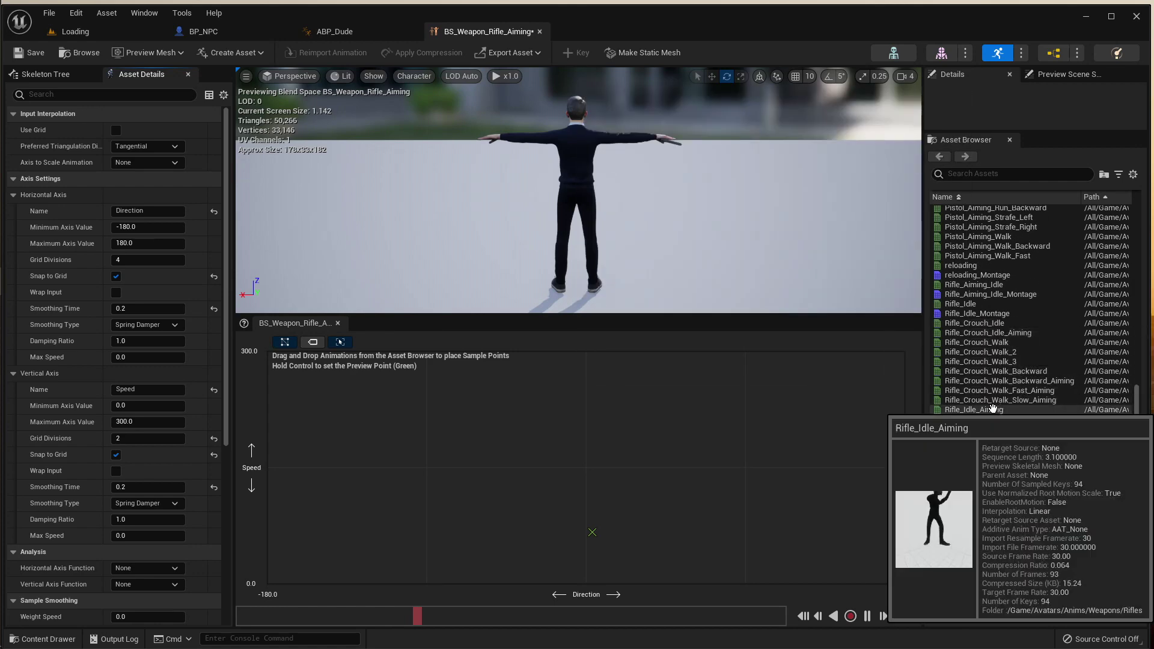
{"action": "mouse_move", "coordinate": [975, 506]}
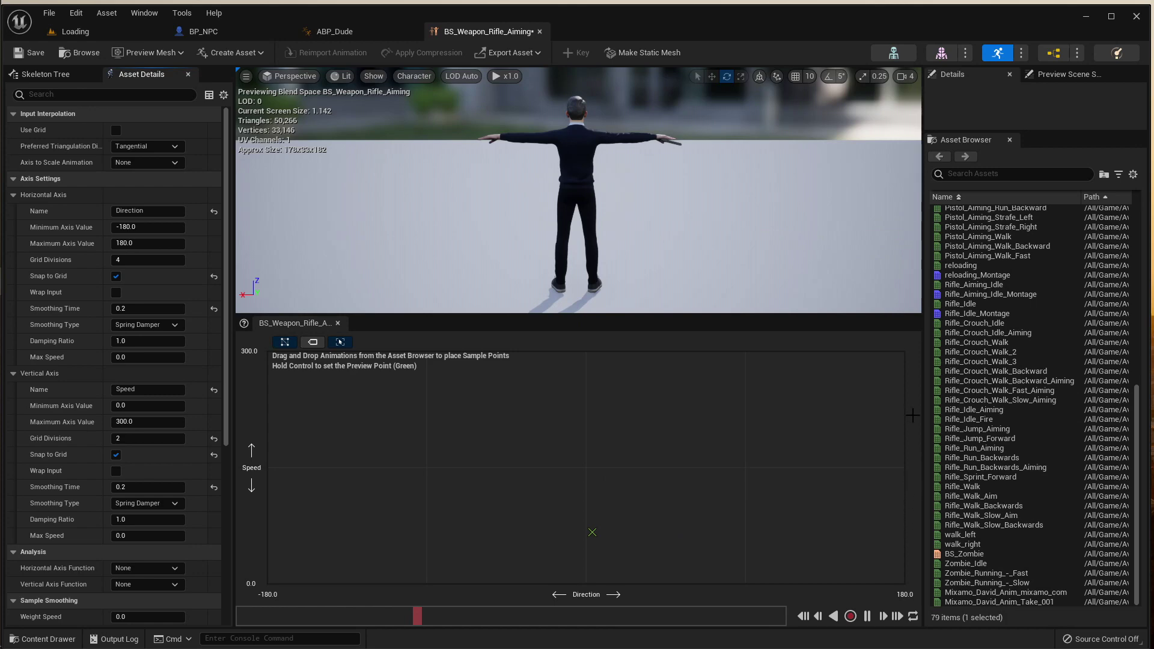
{"action": "left_click_drag", "start_coordinate": [985, 410], "coordinate": [597, 570]}
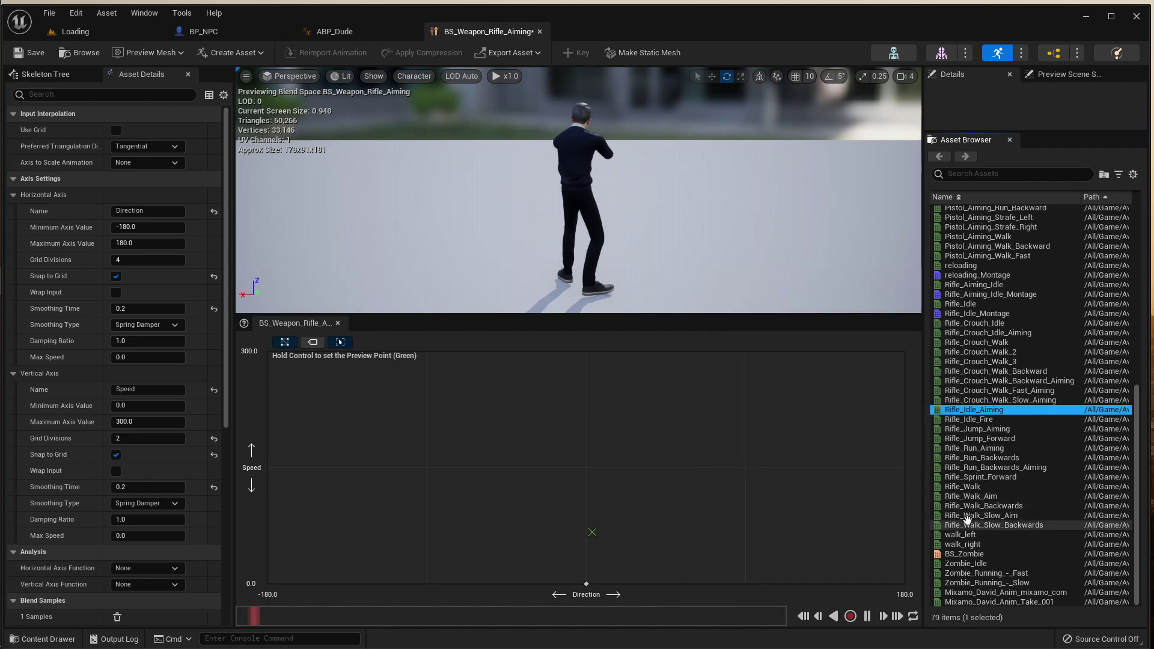
Place Rifle_Run_Aiming at Direction 0, Speed 300 and Rifle_Walk_Aim at Direction 0, Speed 150.
{"action": "mouse_move", "coordinate": [1012, 429]}
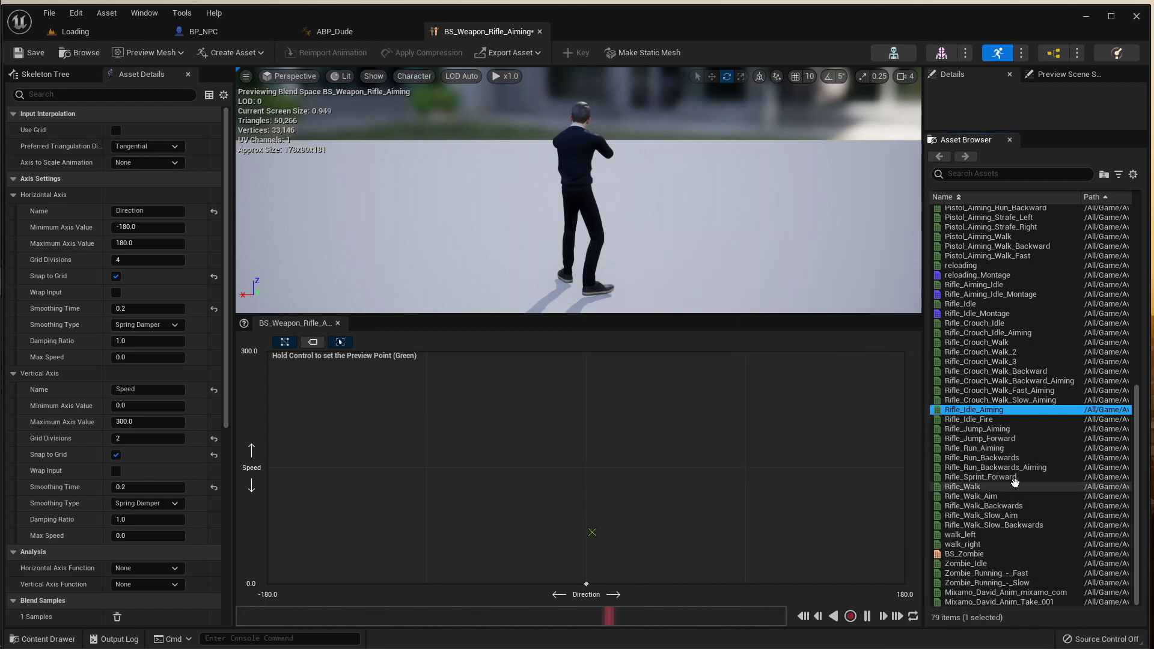
{"action": "left_click_drag", "start_coordinate": [985, 448], "coordinate": [595, 368]}
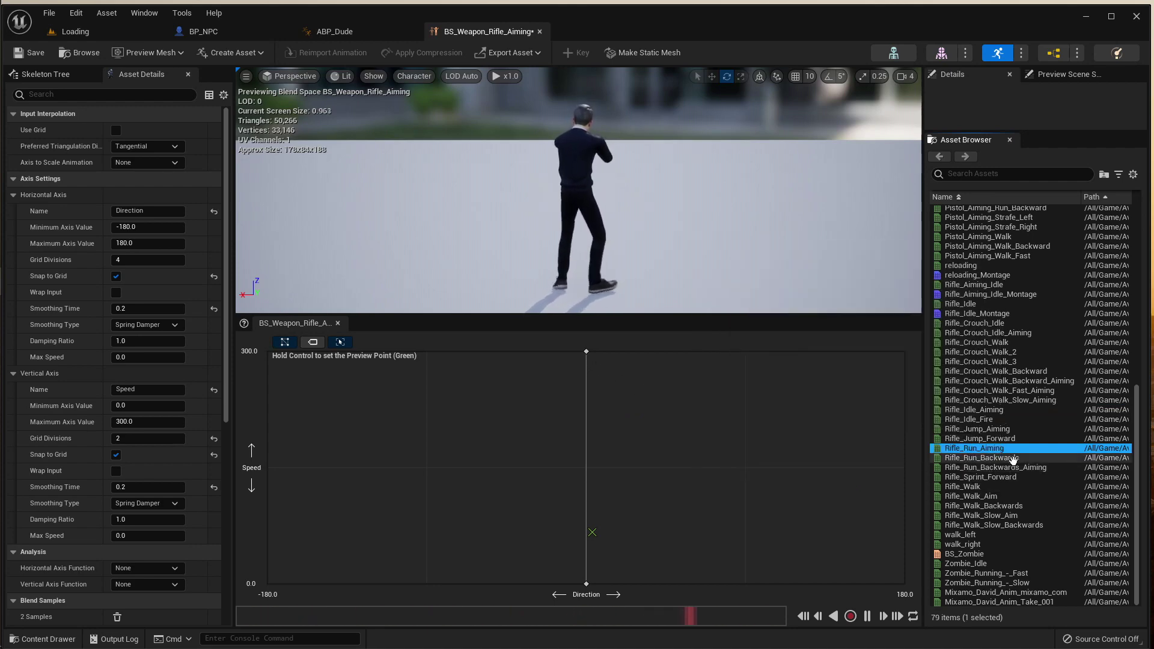
{"action": "mouse_move", "coordinate": [975, 497]}
{"action": "left_click_drag", "start_coordinate": [976, 497], "coordinate": [592, 478]}
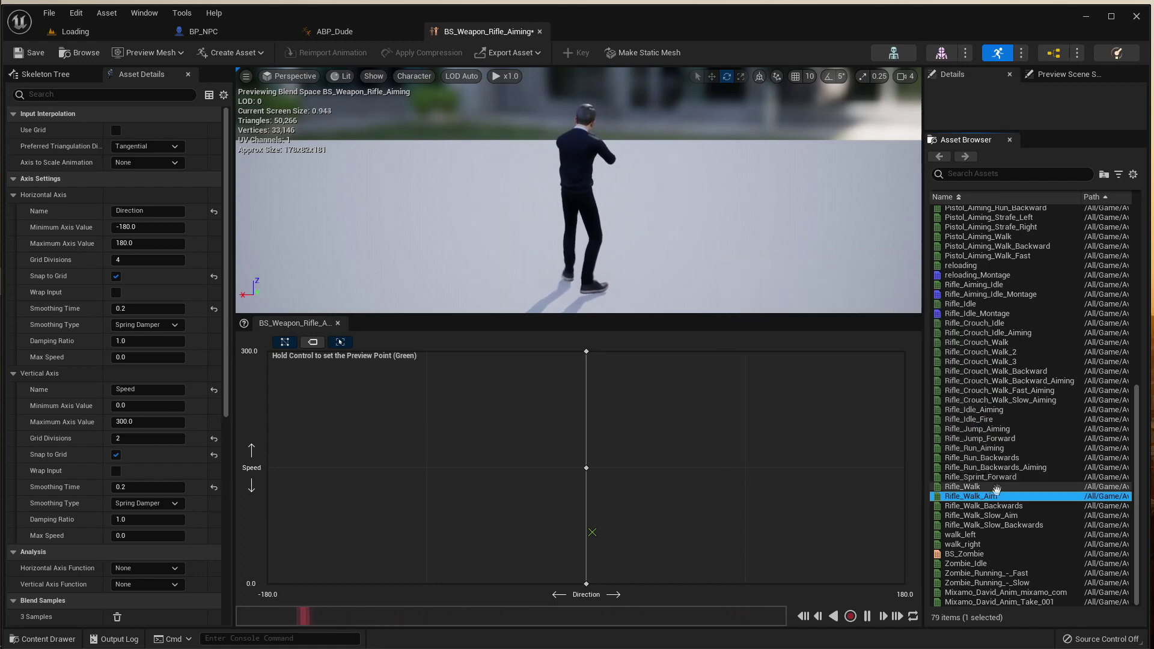
Place walk_left at Direction -90 and walk_right at Direction 90, both at Speed 150.
{"action": "mouse_move", "coordinate": [992, 507]}
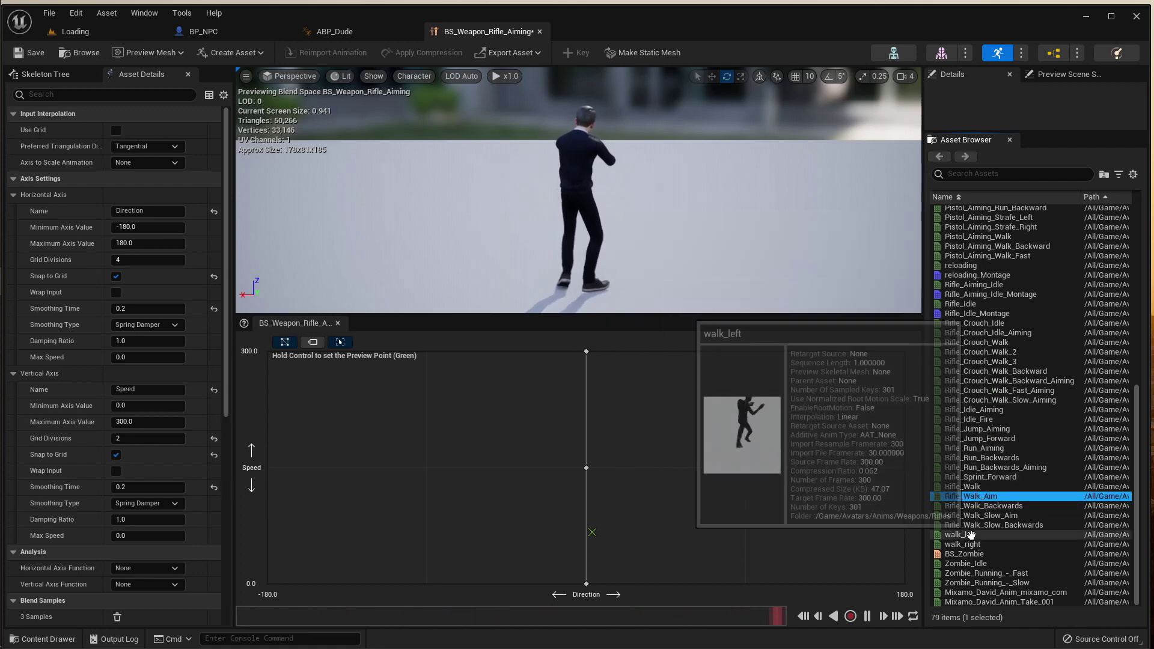
{"action": "mouse_move", "coordinate": [931, 505]}
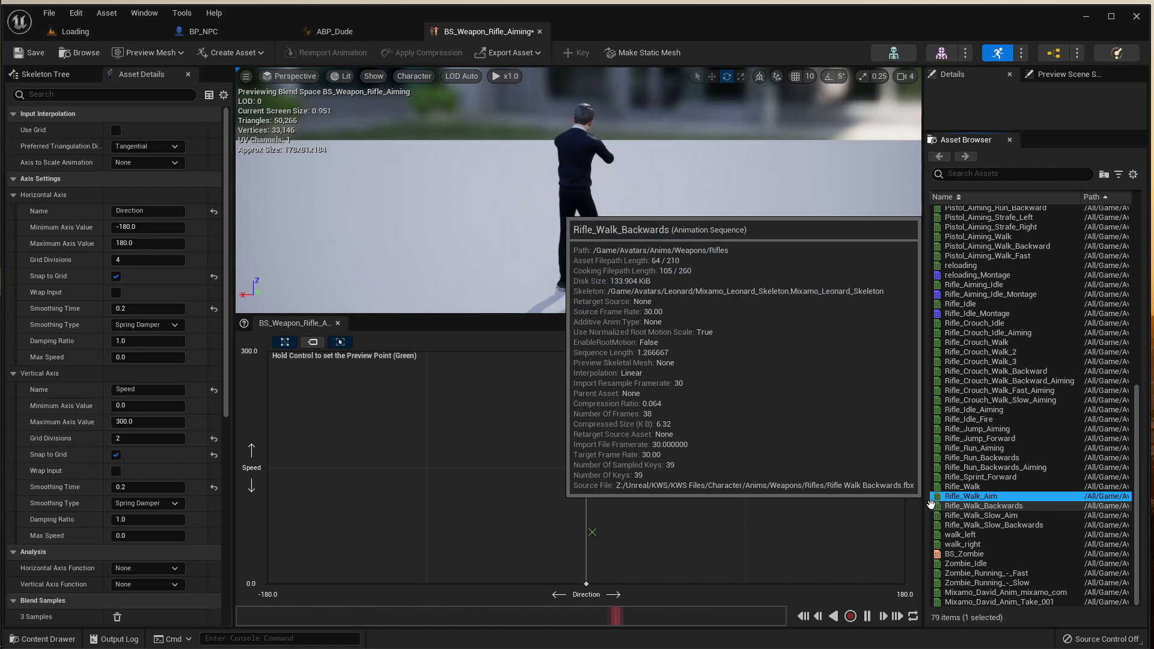
{"action": "left_click", "coordinate": [967, 535]}
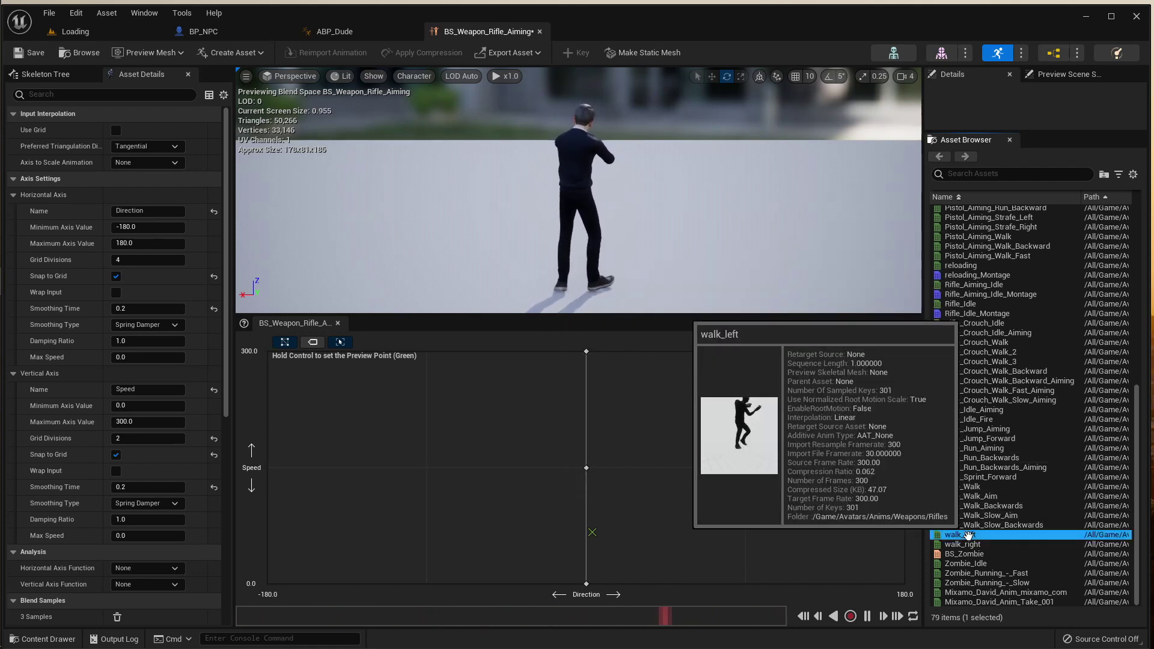
{"action": "left_click_drag", "start_coordinate": [967, 535], "coordinate": [427, 469]}
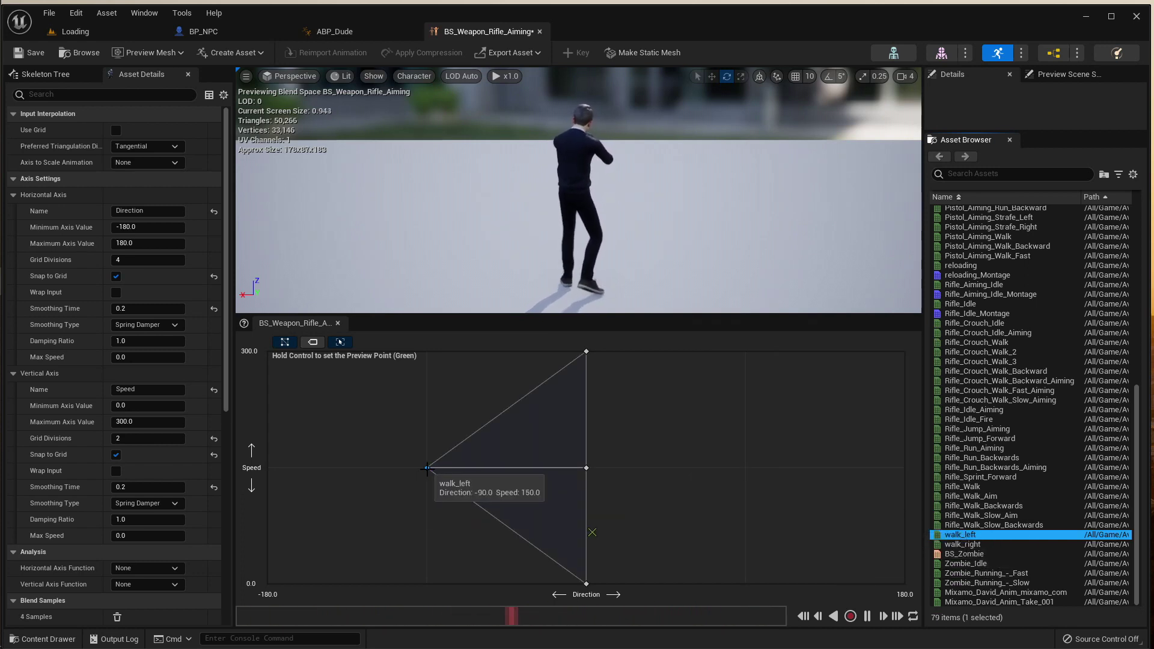
{"action": "left_click", "coordinate": [962, 544]}
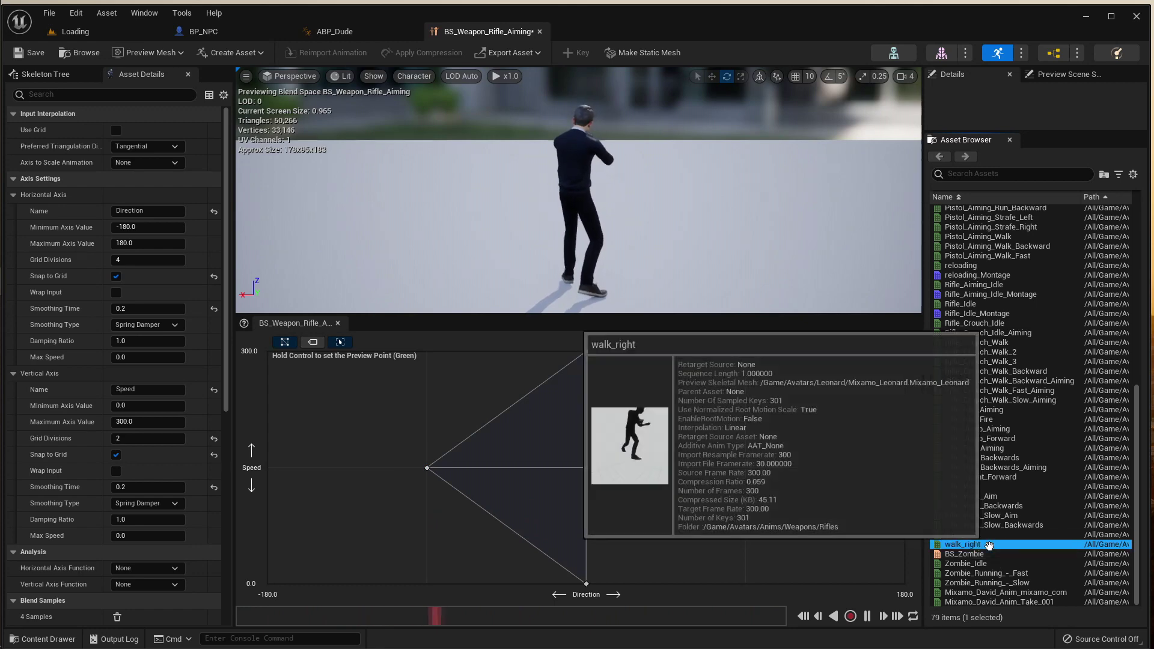
{"action": "left_click_drag", "start_coordinate": [962, 545], "coordinate": [750, 477]}
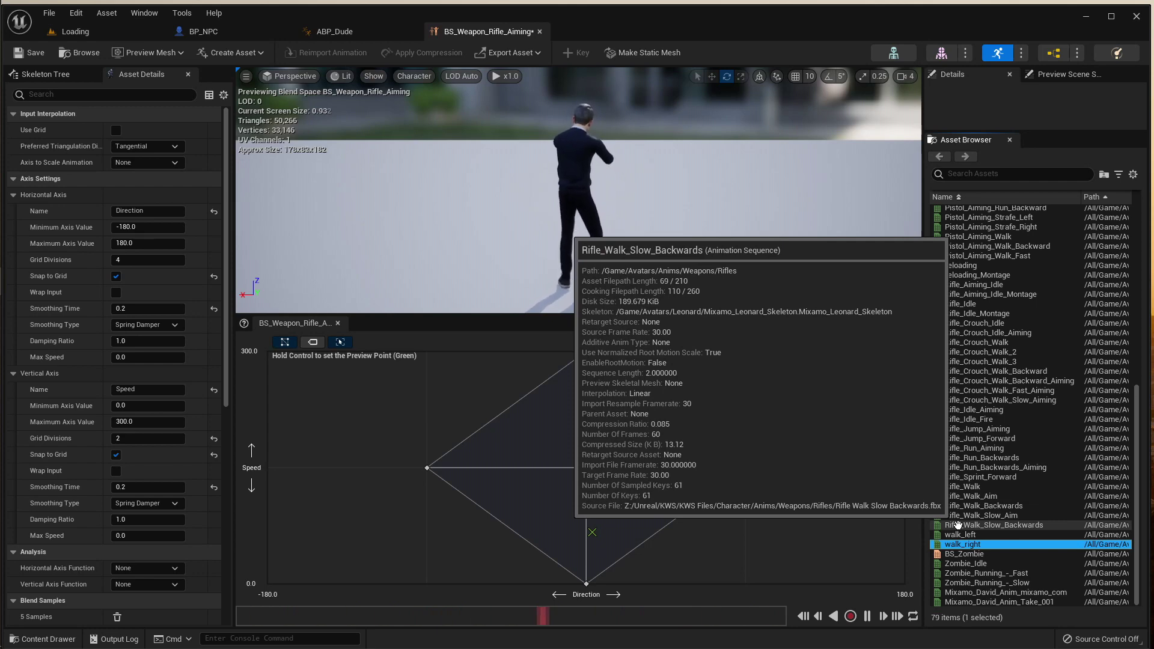
Place Rifle_Run_Backwards_Aiming at Direction 180, Speed 300, and add samples at Speeds 150 and 0 along the same edge.
{"action": "left_click", "coordinate": [994, 467]}
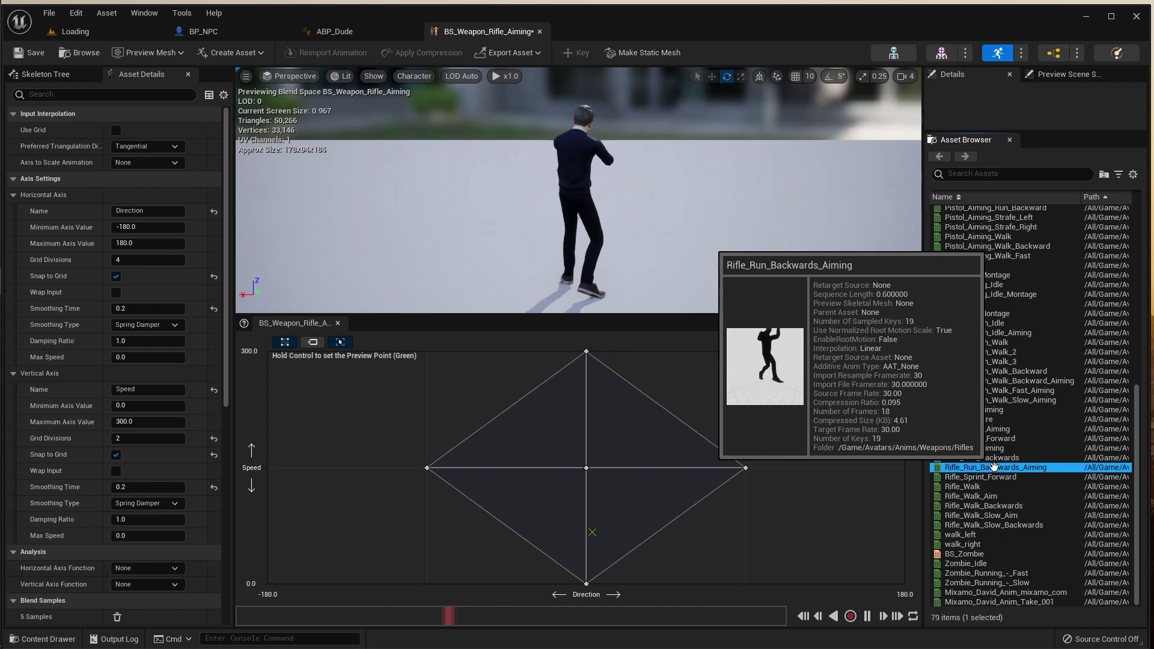
{"action": "left_click_drag", "start_coordinate": [994, 467], "coordinate": [906, 360]}
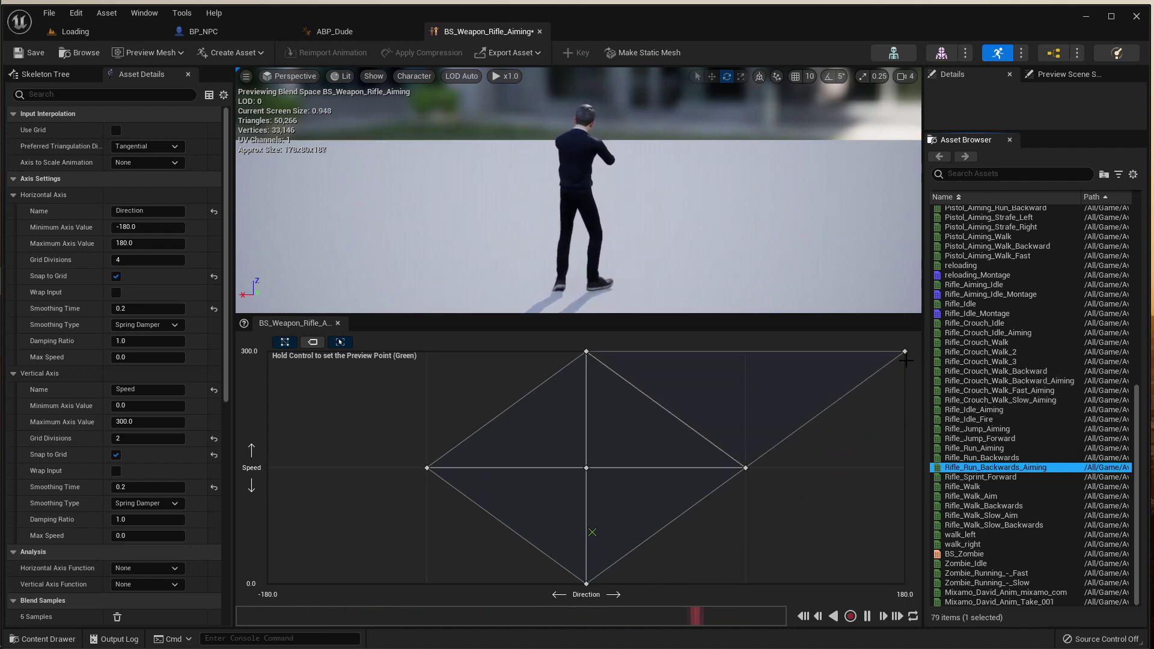
{"action": "left_click_drag", "start_coordinate": [969, 468], "coordinate": [895, 580]}
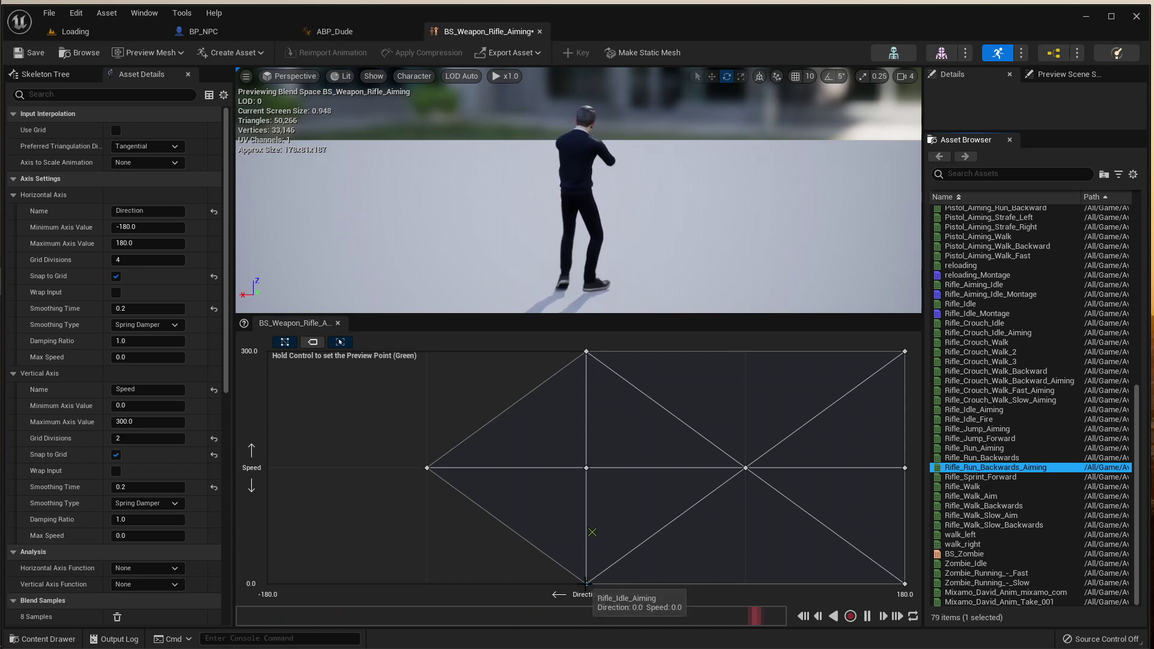
Place Rifle_Run_Backwards_Aiming along the Direction -180 edge of the blend space at Speeds 300, 150 and 0.
{"action": "mouse_move", "coordinate": [586, 348]}
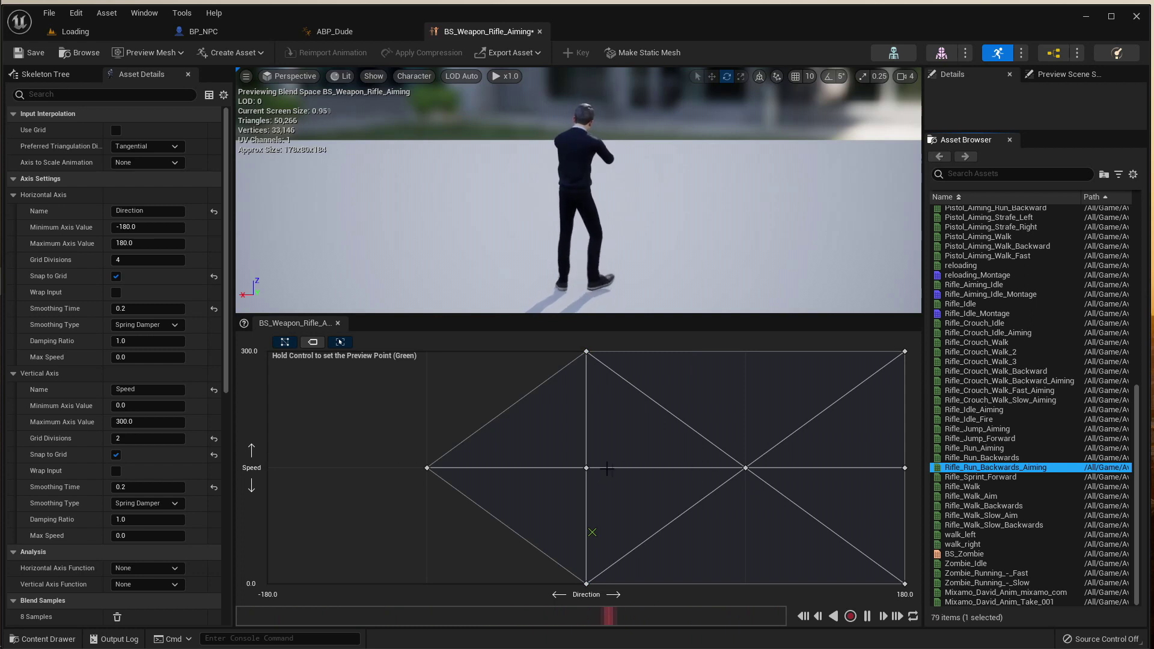
{"action": "mouse_move", "coordinate": [586, 467]}
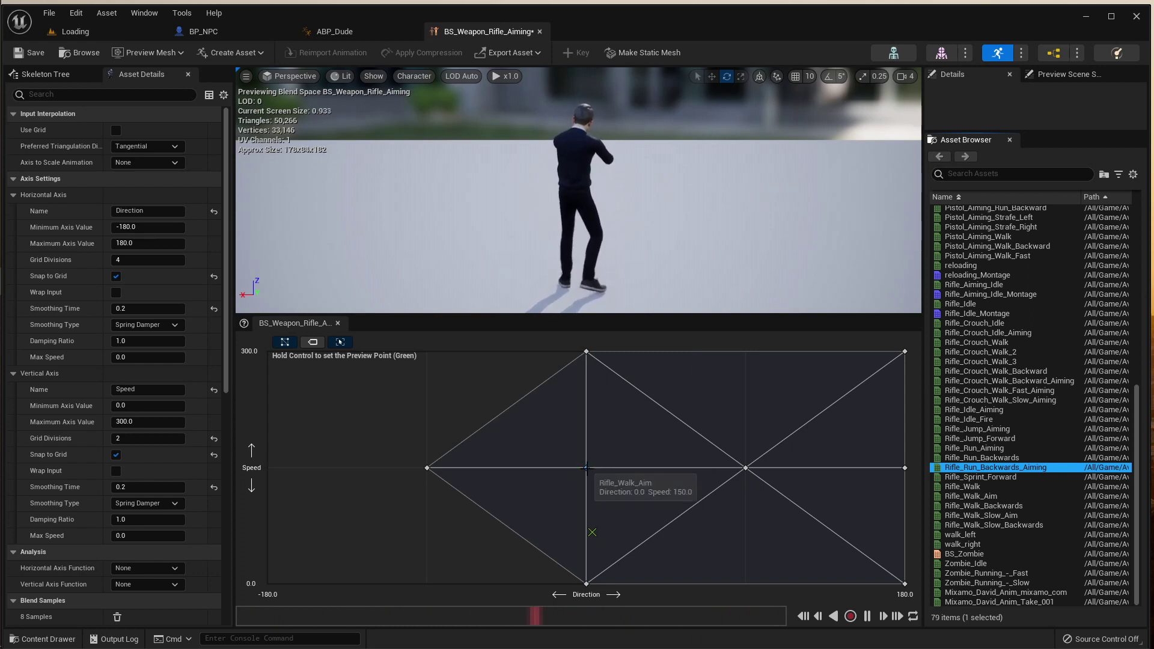
{"action": "mouse_move", "coordinate": [745, 468]}
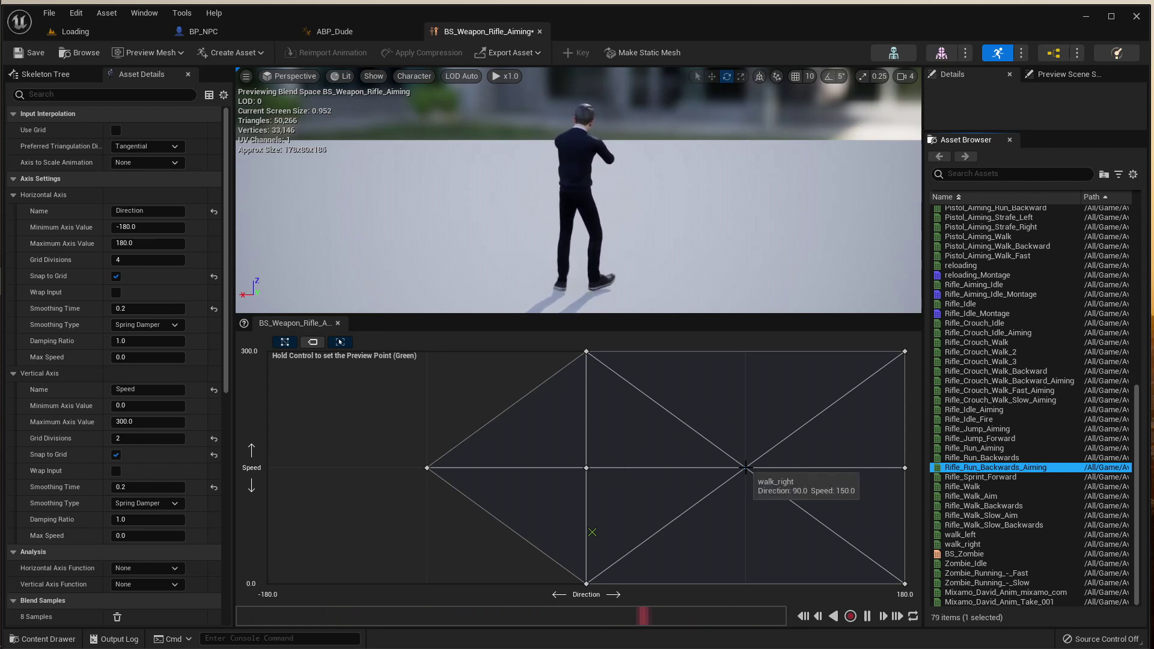
{"action": "mouse_move", "coordinate": [905, 467]}
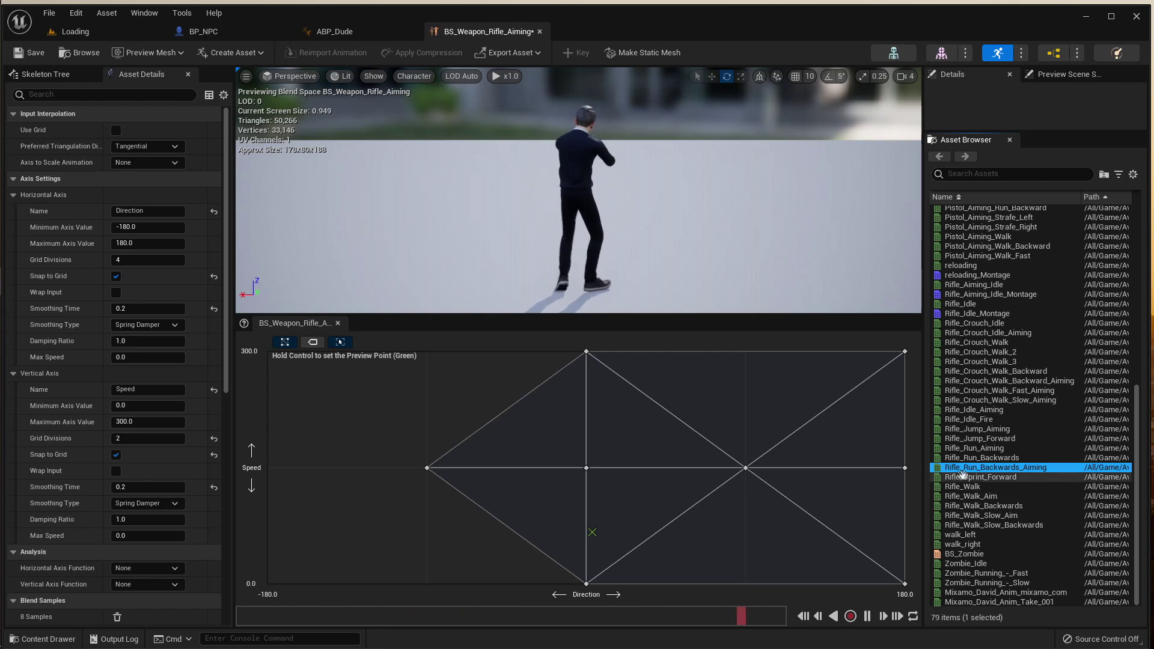
{"action": "left_click_drag", "start_coordinate": [974, 469], "coordinate": [268, 583]}
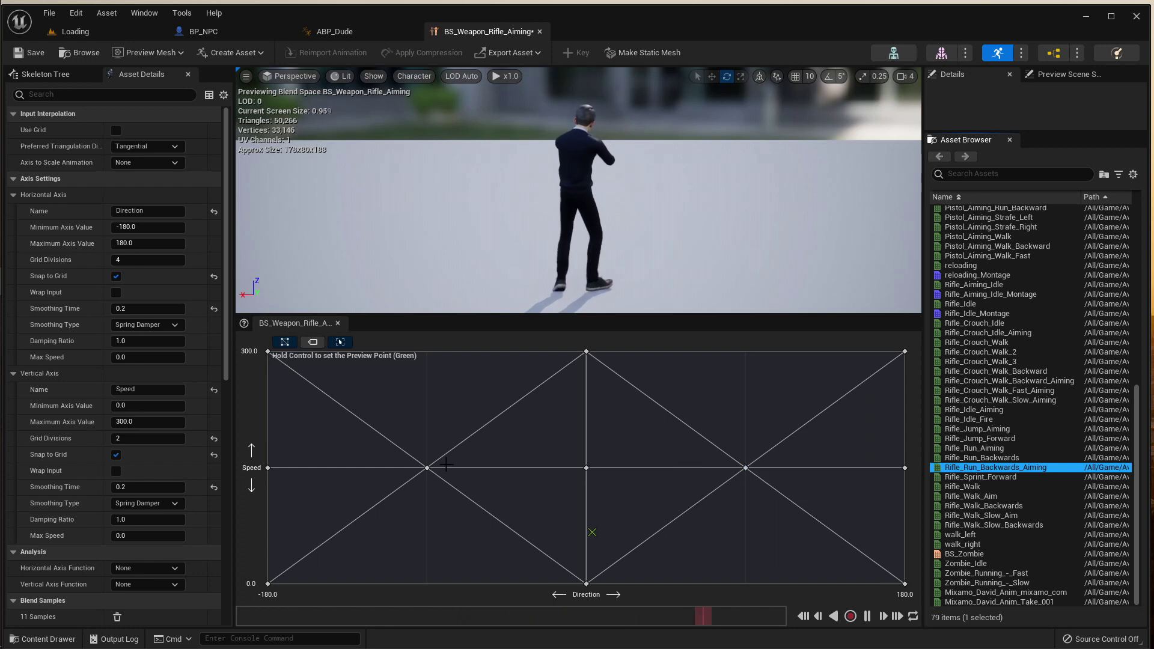
Place walk_left at Direction -90 and walk_right at Direction 90, both at Speed 0.
{"action": "mouse_move", "coordinate": [426, 469]}
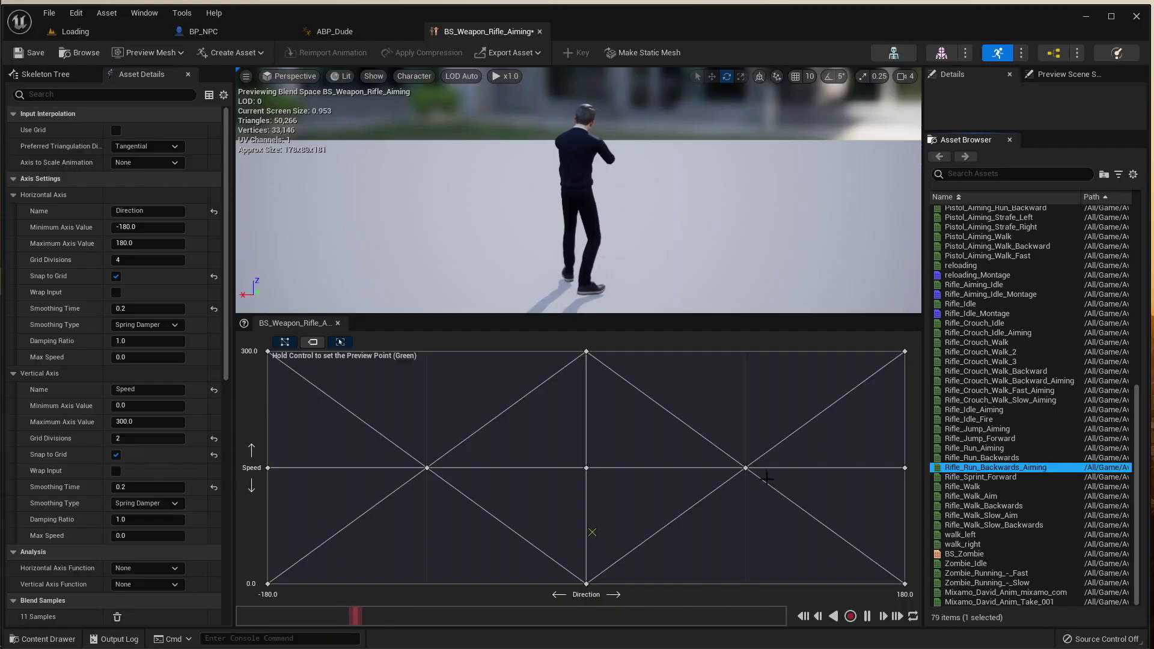
{"action": "mouse_move", "coordinate": [985, 497]}
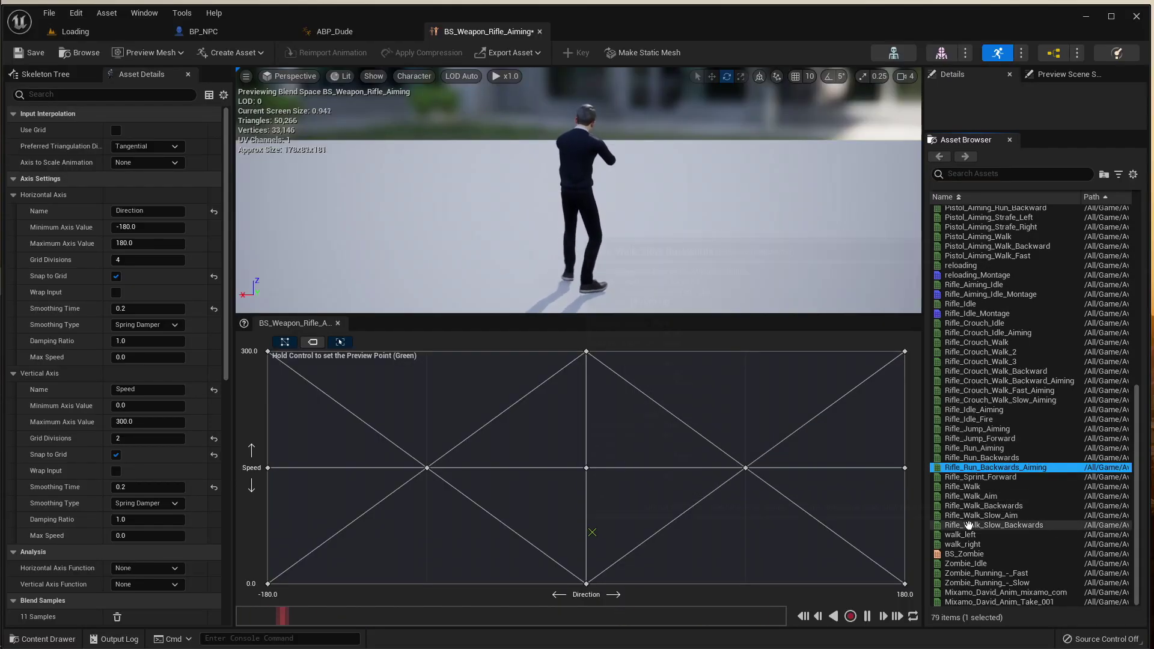
{"action": "left_click_drag", "start_coordinate": [960, 535], "coordinate": [420, 578]}
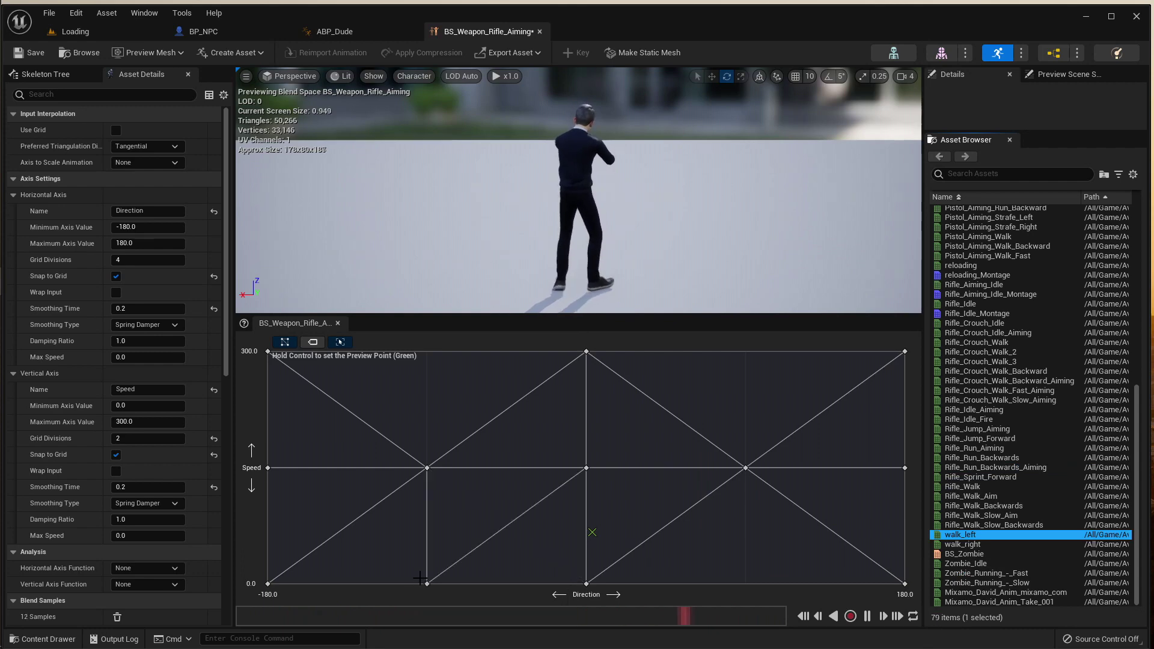
{"action": "left_click", "coordinate": [964, 545]}
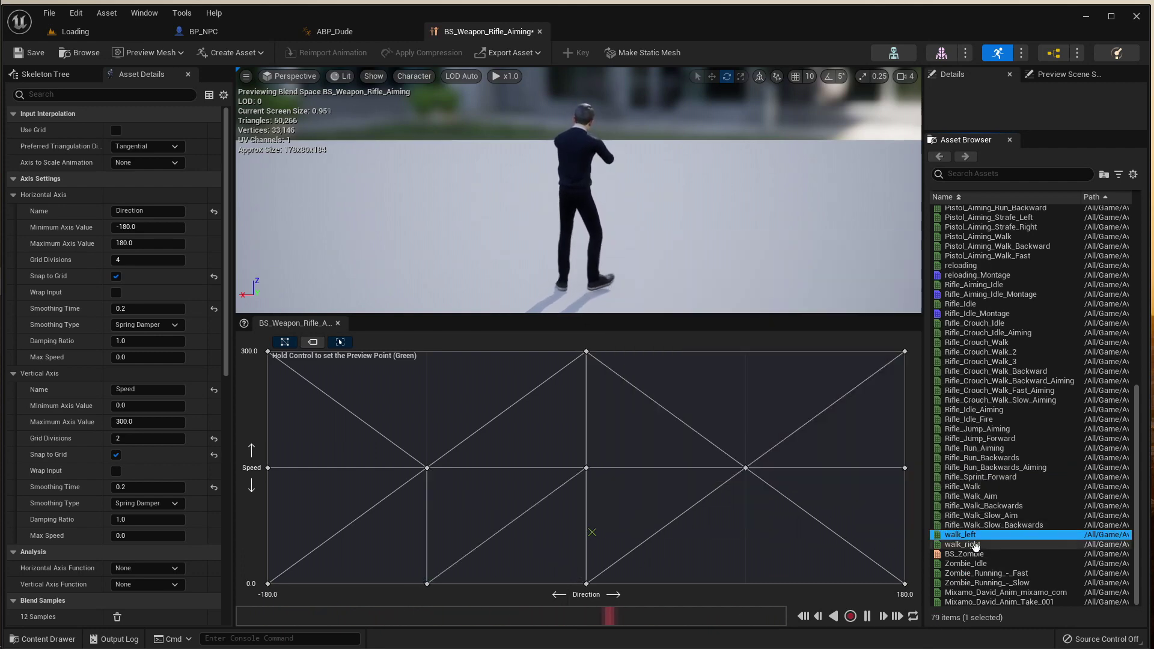
{"action": "left_click_drag", "start_coordinate": [963, 545], "coordinate": [754, 589]}
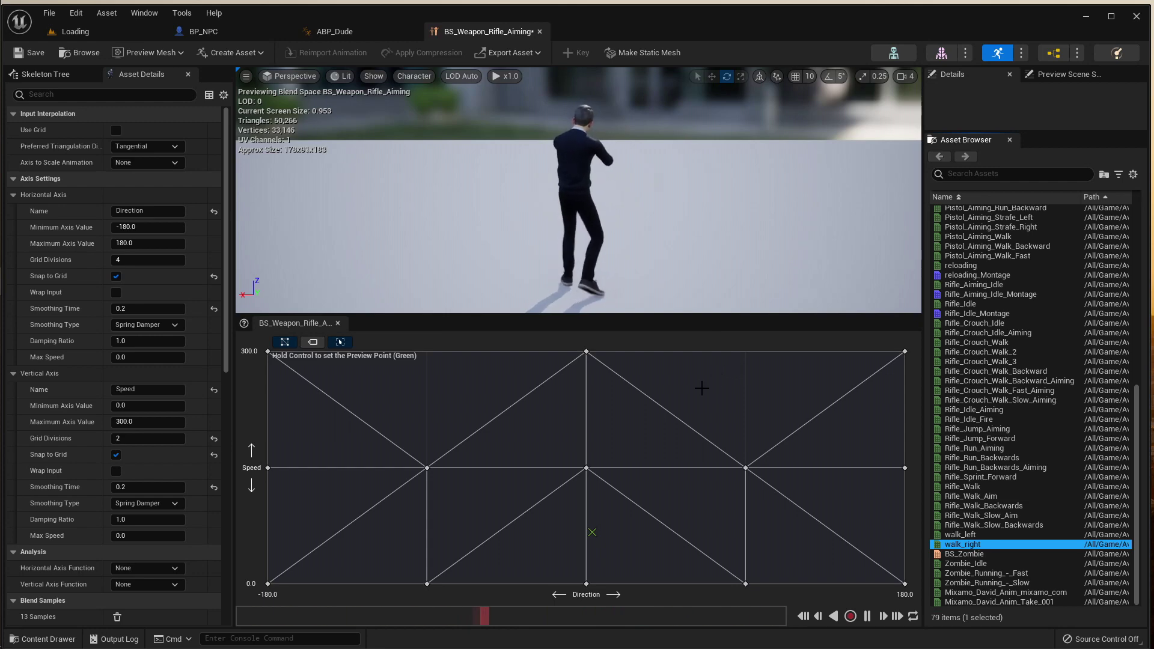
Place Rifle_Run_Aiming at Directions 90 and -90, both at Speed 300, and save the blend space.
{"action": "mouse_move", "coordinate": [992, 463]}
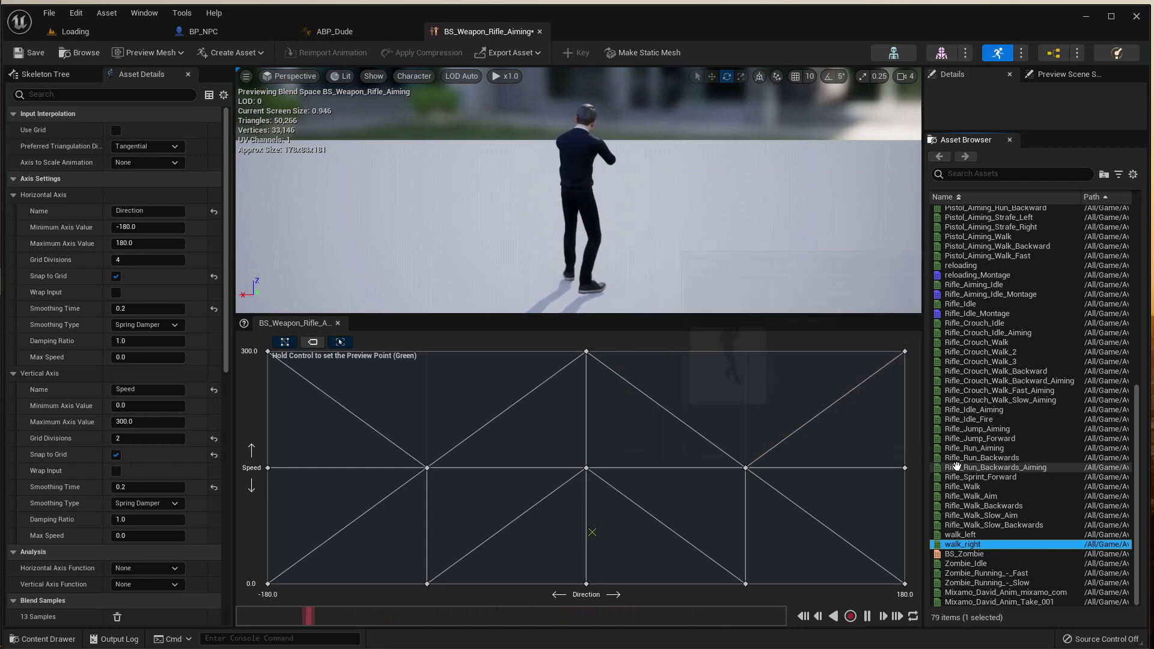
{"action": "mouse_move", "coordinate": [959, 410]}
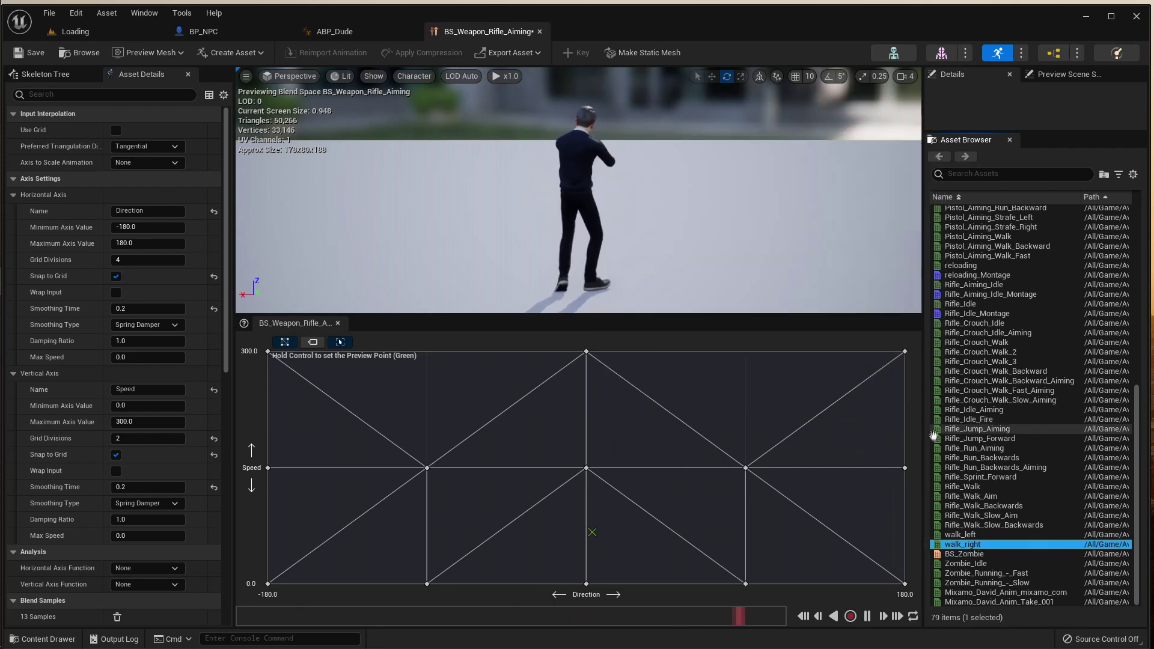
{"action": "mouse_move", "coordinate": [932, 466]}
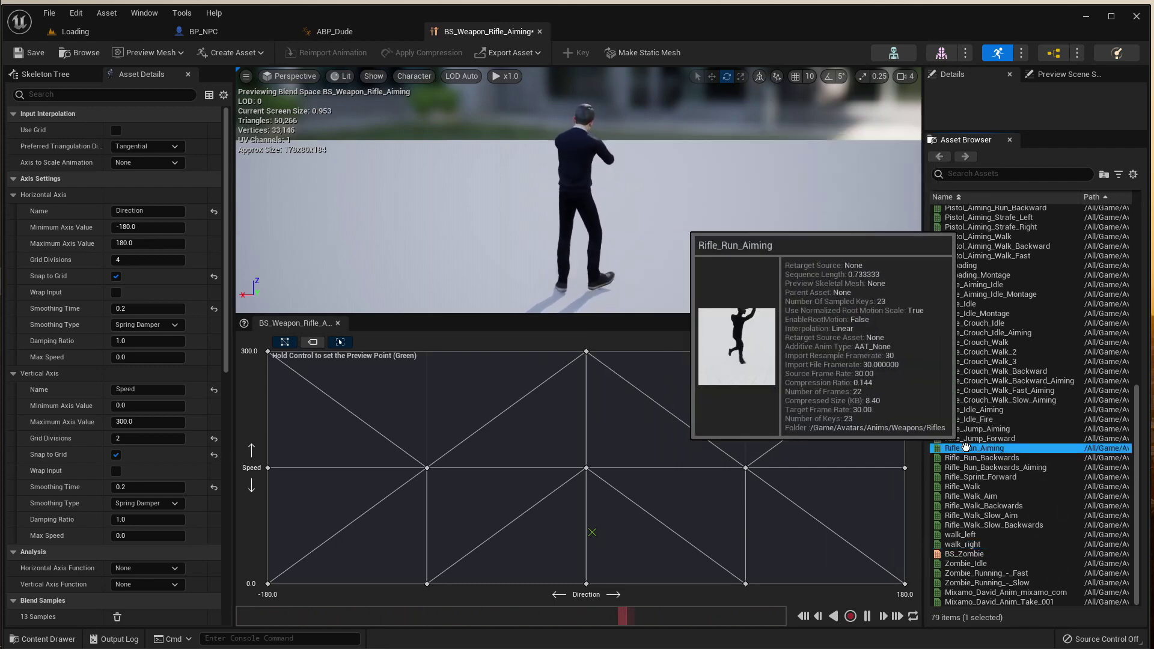
{"action": "left_click_drag", "start_coordinate": [965, 446], "coordinate": [745, 352]}
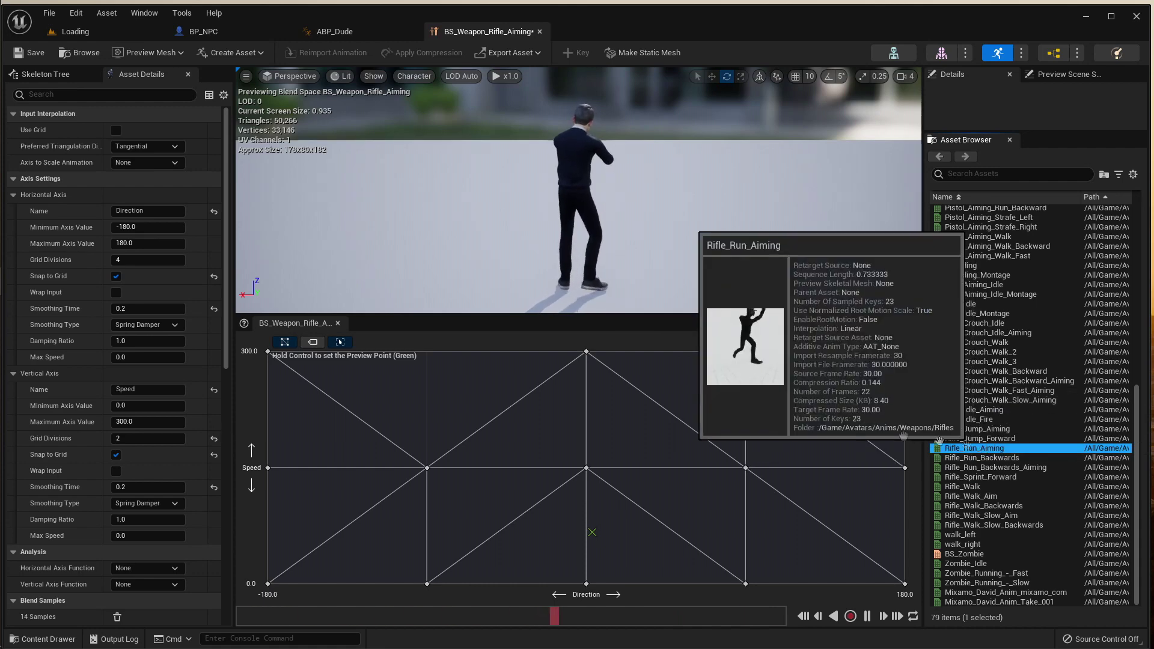
{"action": "left_click_drag", "start_coordinate": [939, 442], "coordinate": [431, 385]}
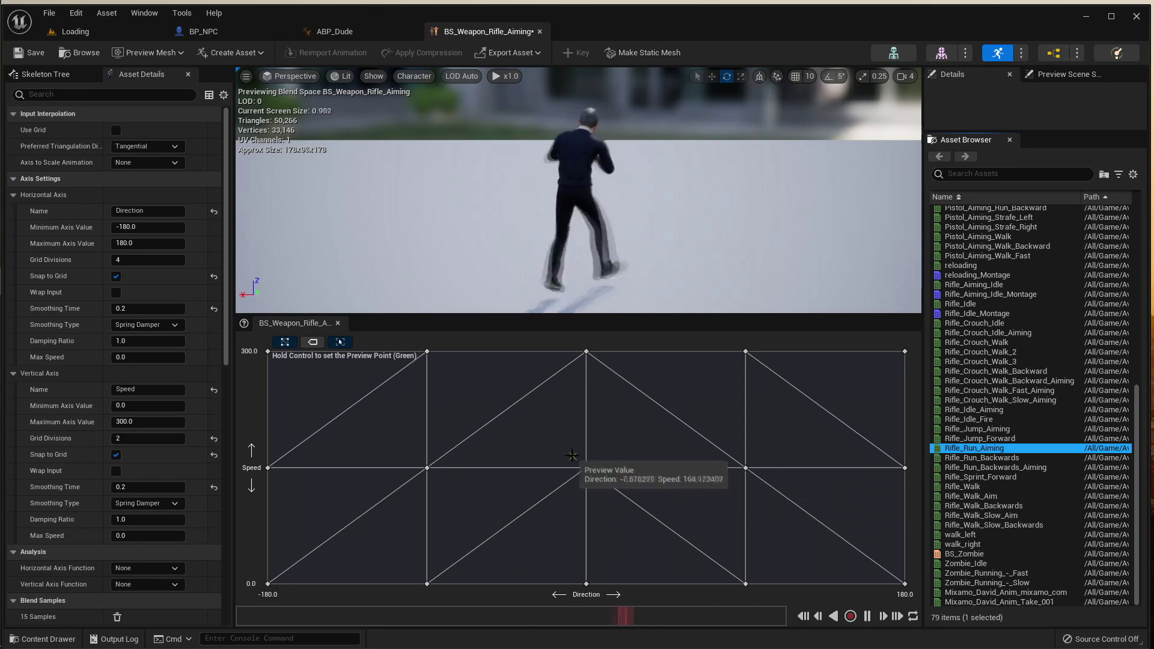
{"action": "left_click", "coordinate": [30, 53]}
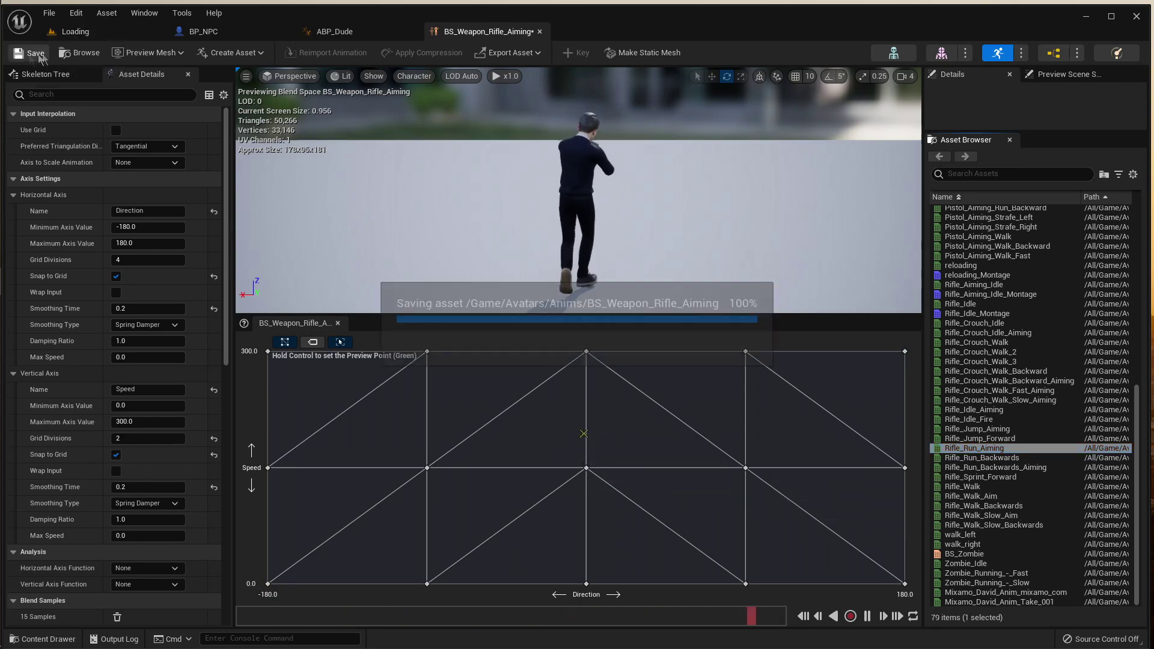
Playtest the game with the character picking up the rifle, end the session and return to the BS_Weapon_Rifle_Aiming blend space.
{"action": "left_click", "coordinate": [365, 32]}
{"action": "left_click", "coordinate": [803, 53]}
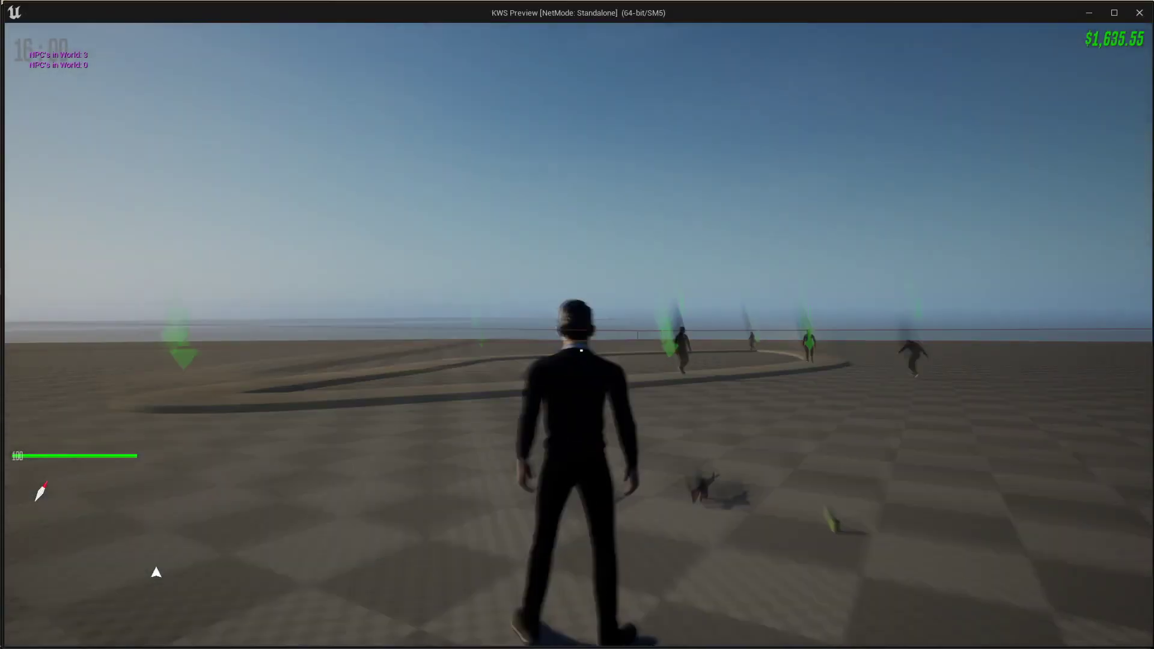
{"action": "key", "text": "e"}
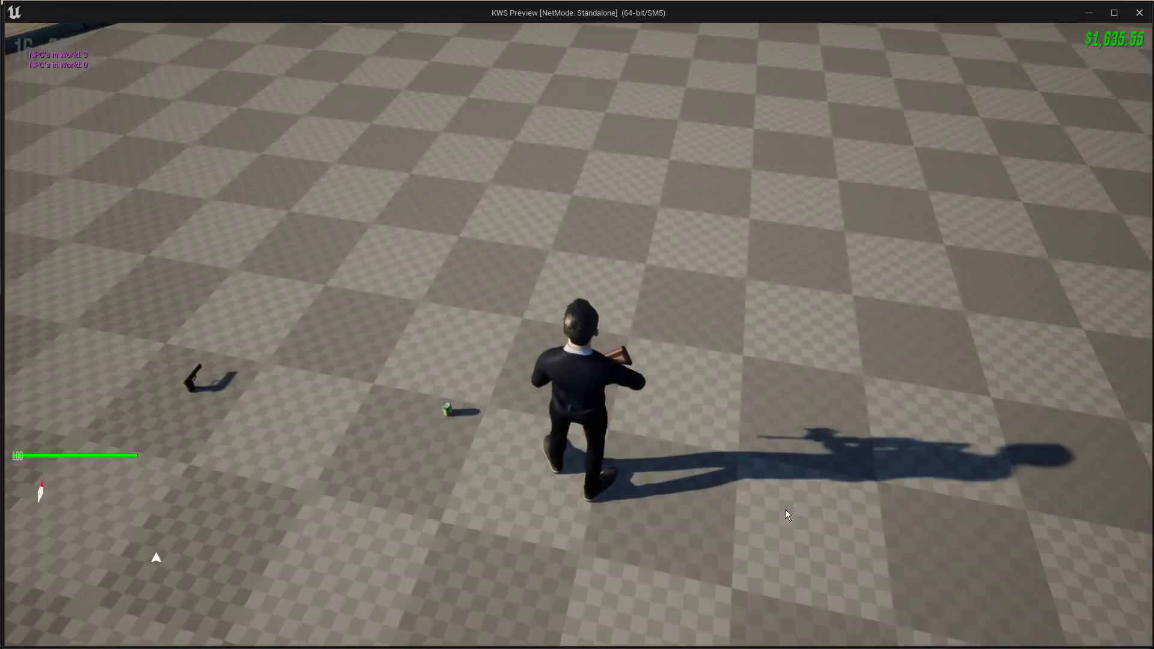
{"action": "key", "text": "Escape"}
{"action": "left_click", "coordinate": [499, 32]}
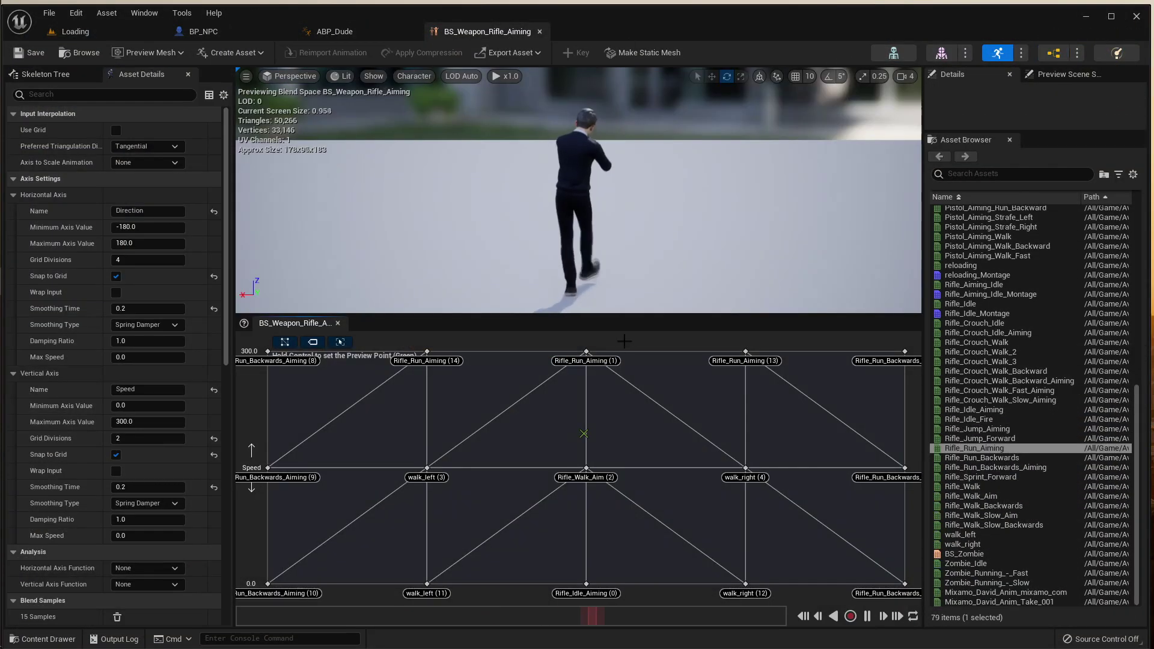